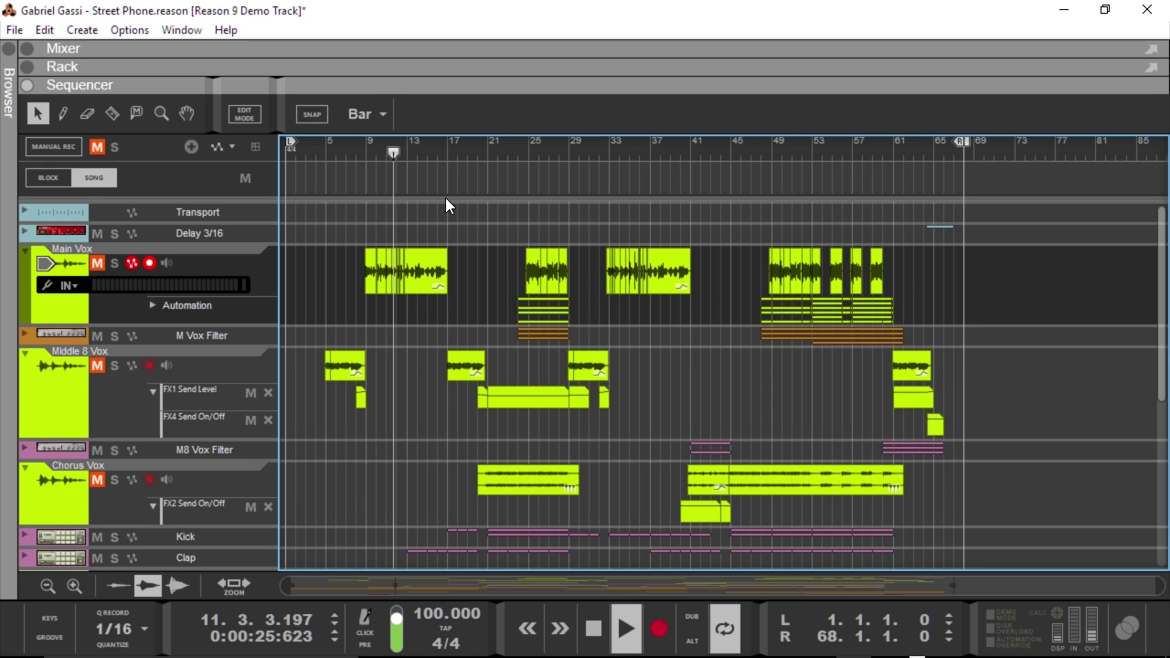
- Open the Main Vox clip in Pitch Edit view to show its detected notes
double_click(439, 275)
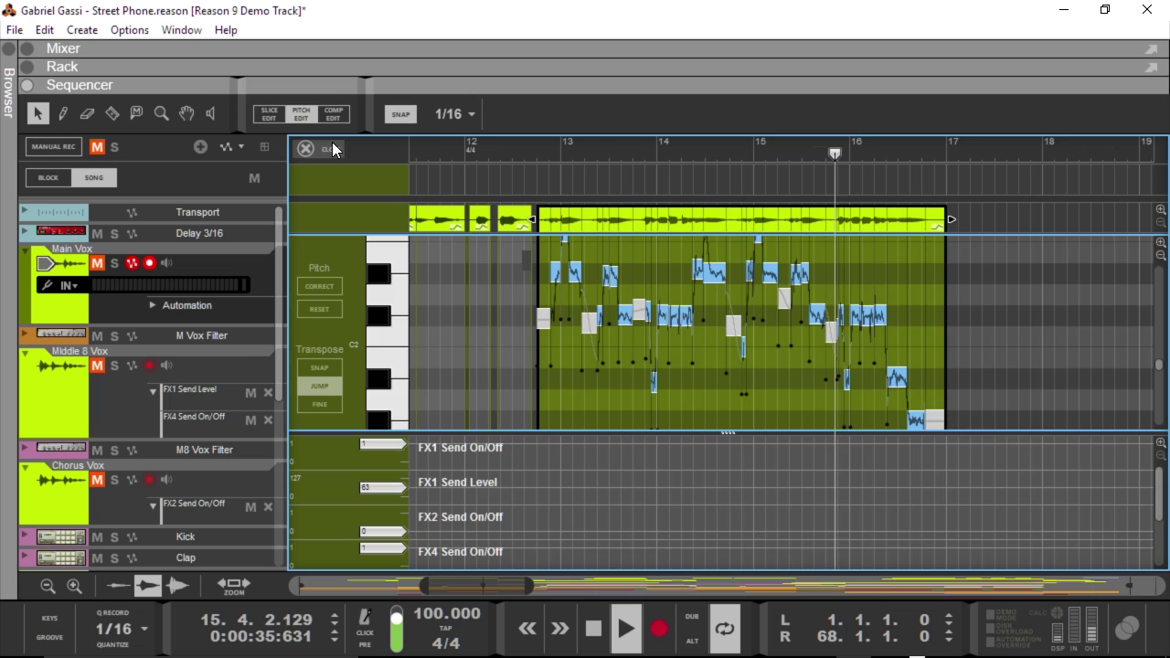
- Close the clip editor and deselect the clip to see the whole arrangement
click(332, 149)
click(467, 305)
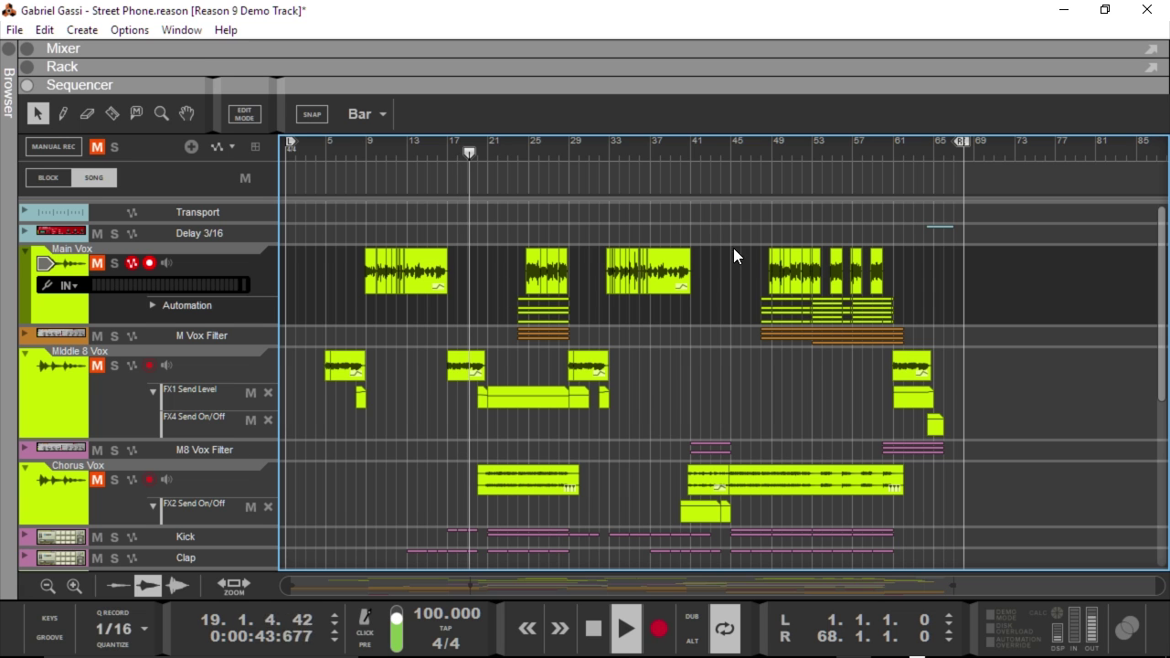
- Stop playback and move the song position back to bar 11
scroll(752, 259, down, 3)
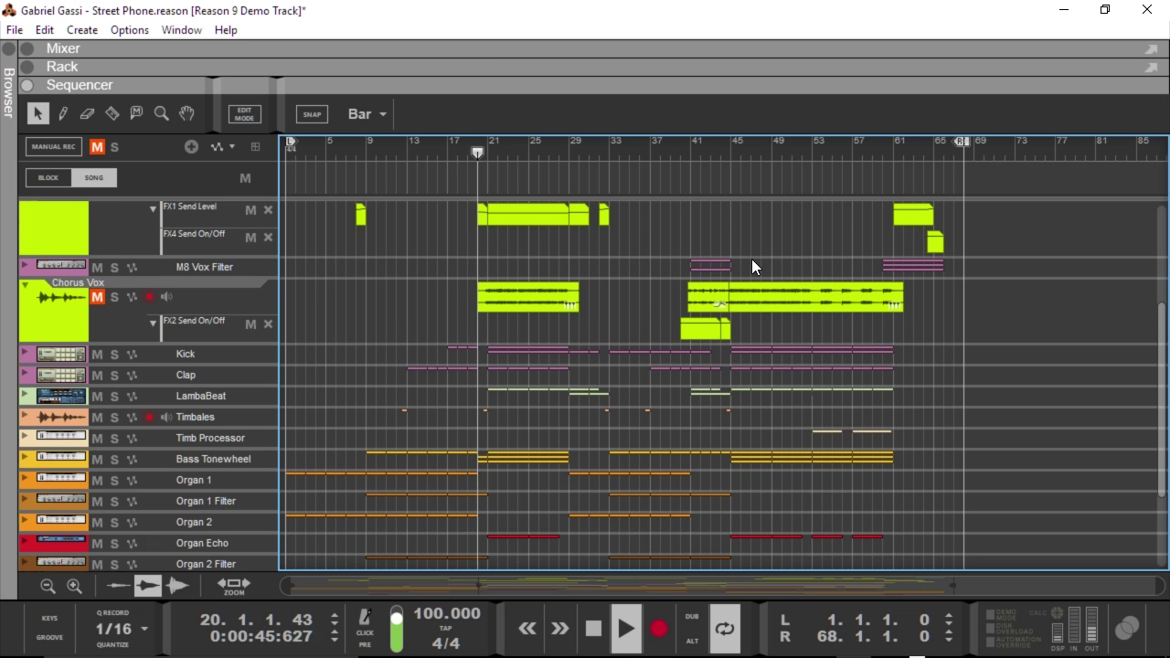
scroll(751, 259, up, 3)
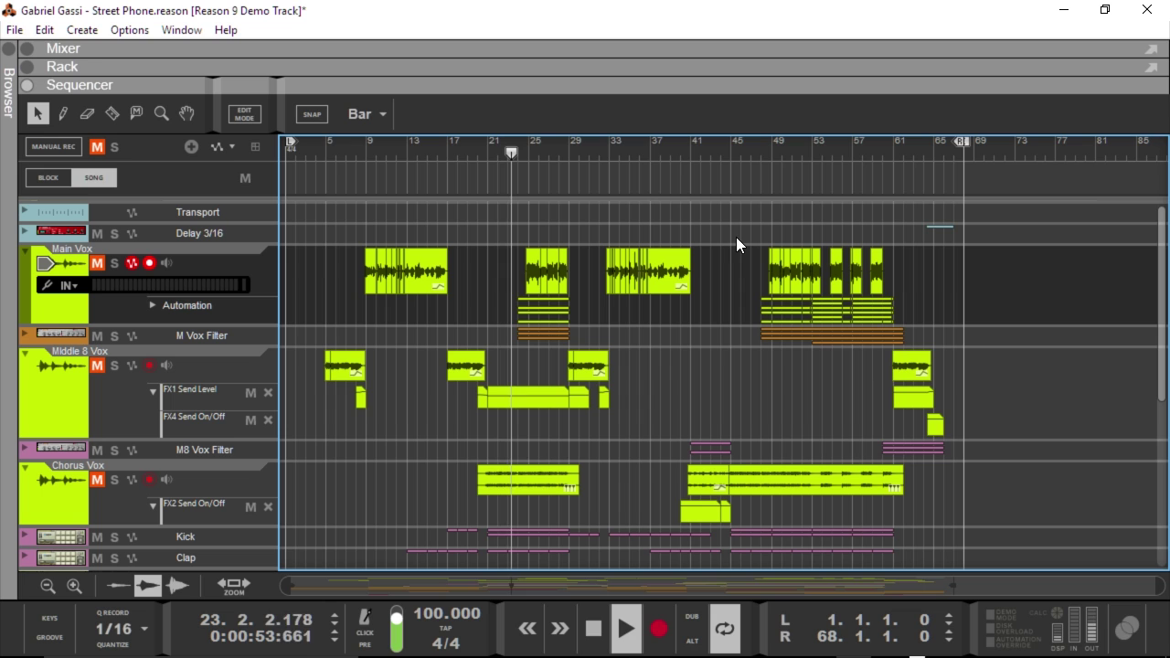
key(space)
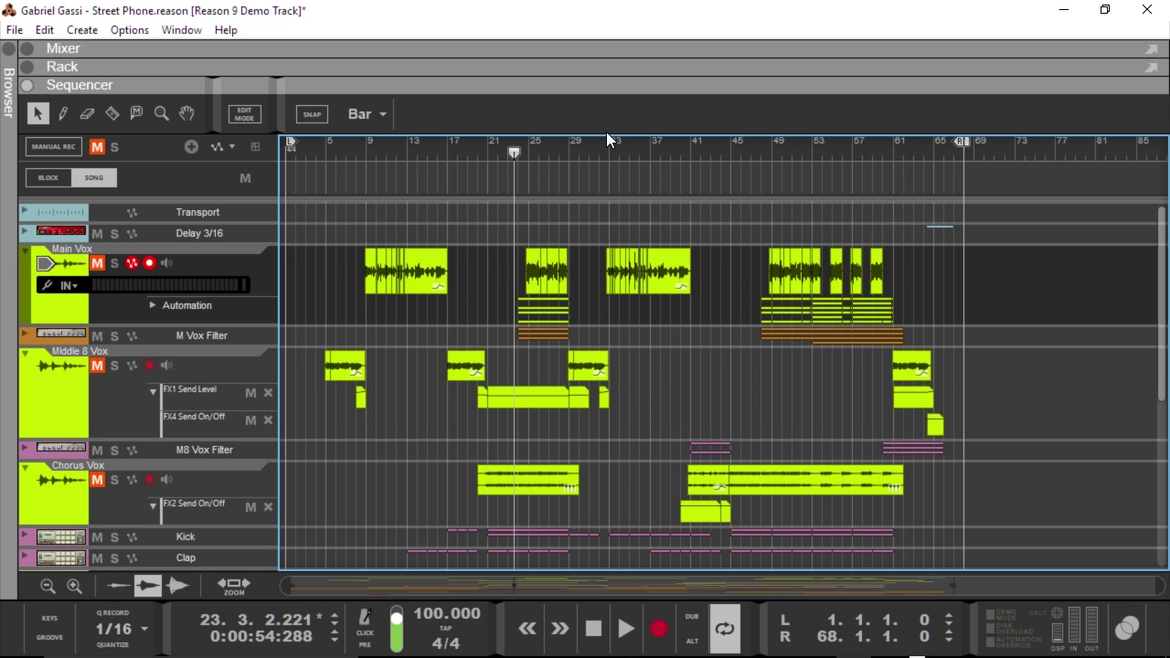
drag(408, 149, 395, 150)
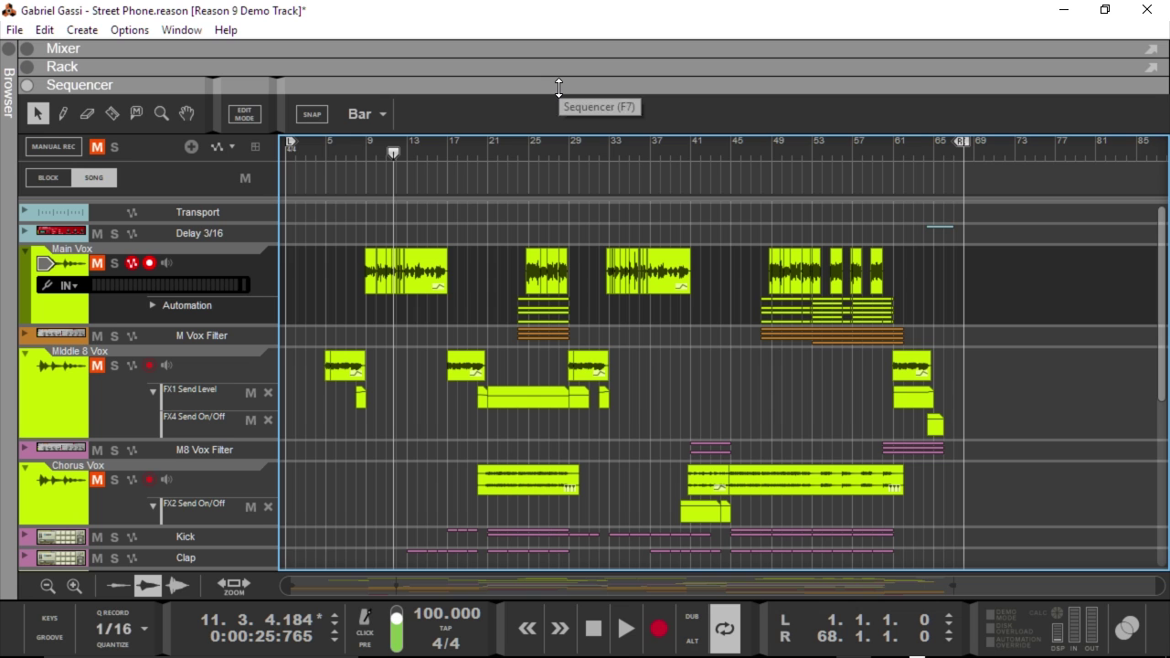
- Bring bars 7–36 into view, then solo the Main Vox track and audition it
click(70, 262)
scroll(464, 239, up, 3)
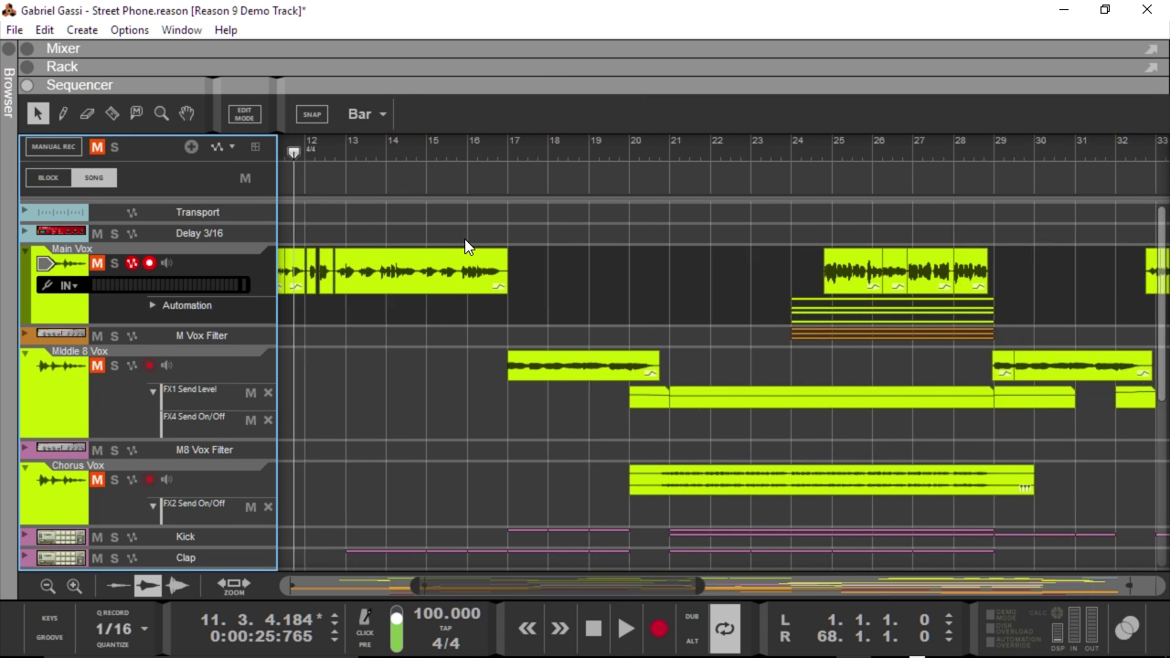
drag(485, 586, 436, 586)
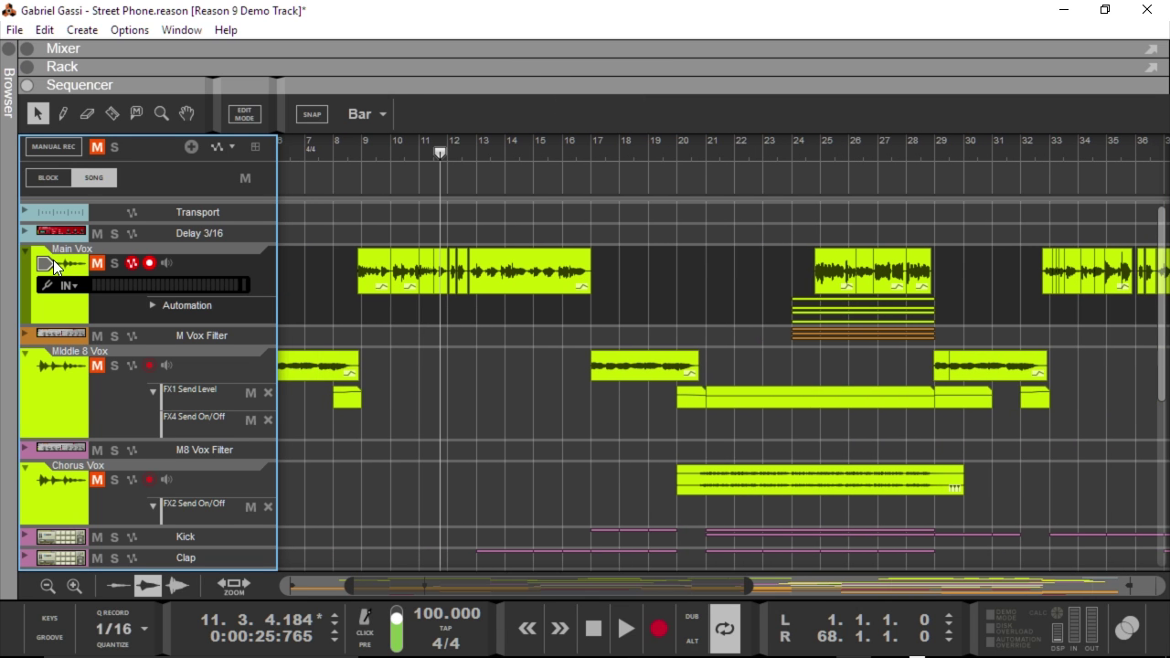
click(114, 264)
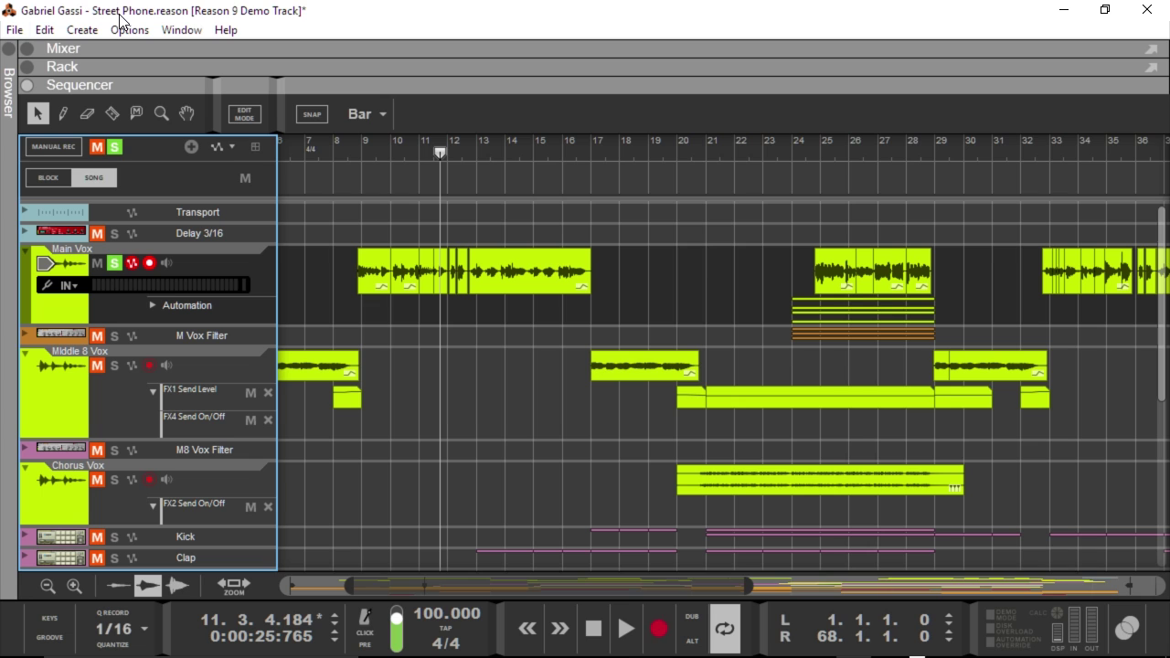
click(653, 235)
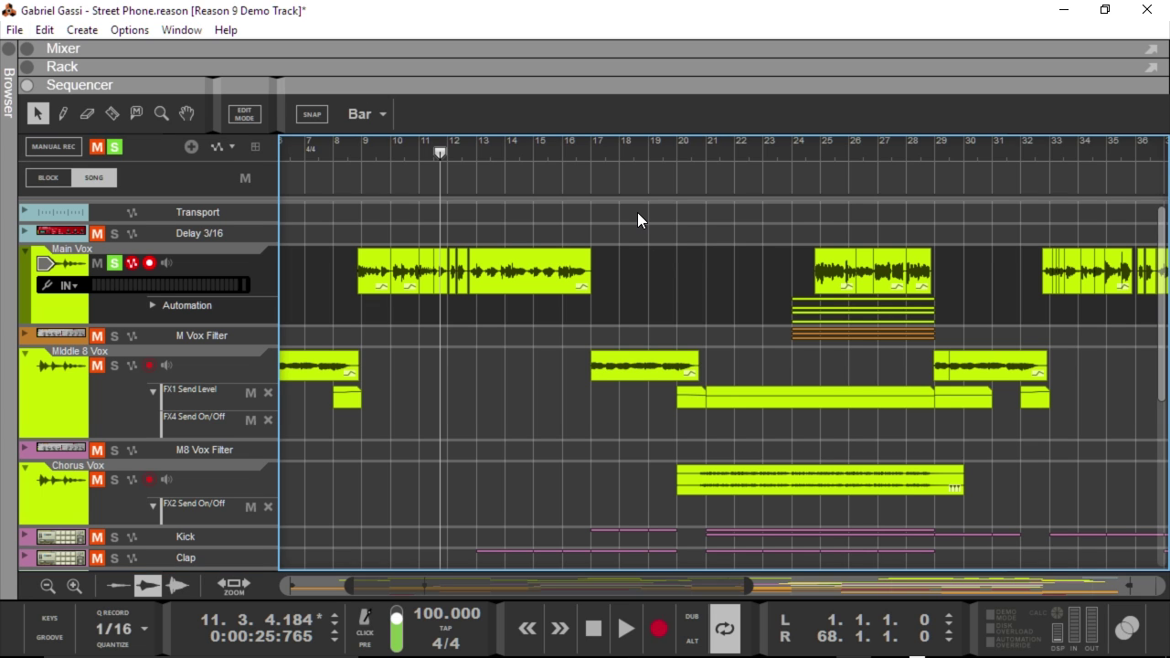
key(space)
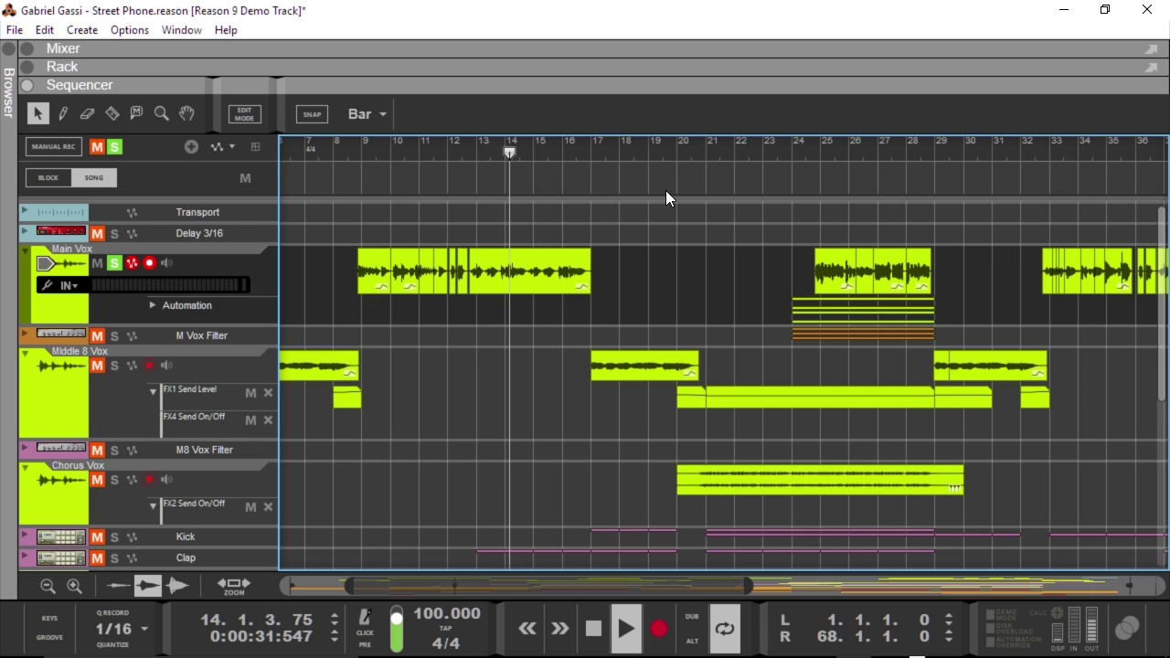
key(space)
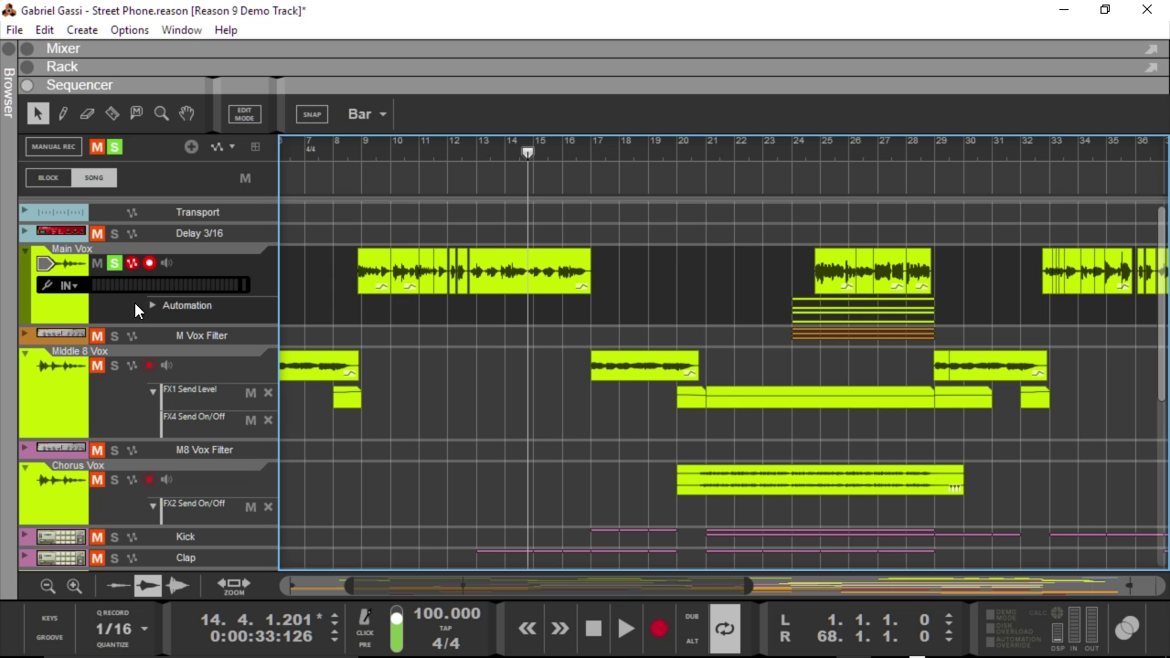
- Unsolo Main Vox, clear all track mutes, play from bar 12, and select Main Vox
click(116, 263)
click(473, 142)
key(space)
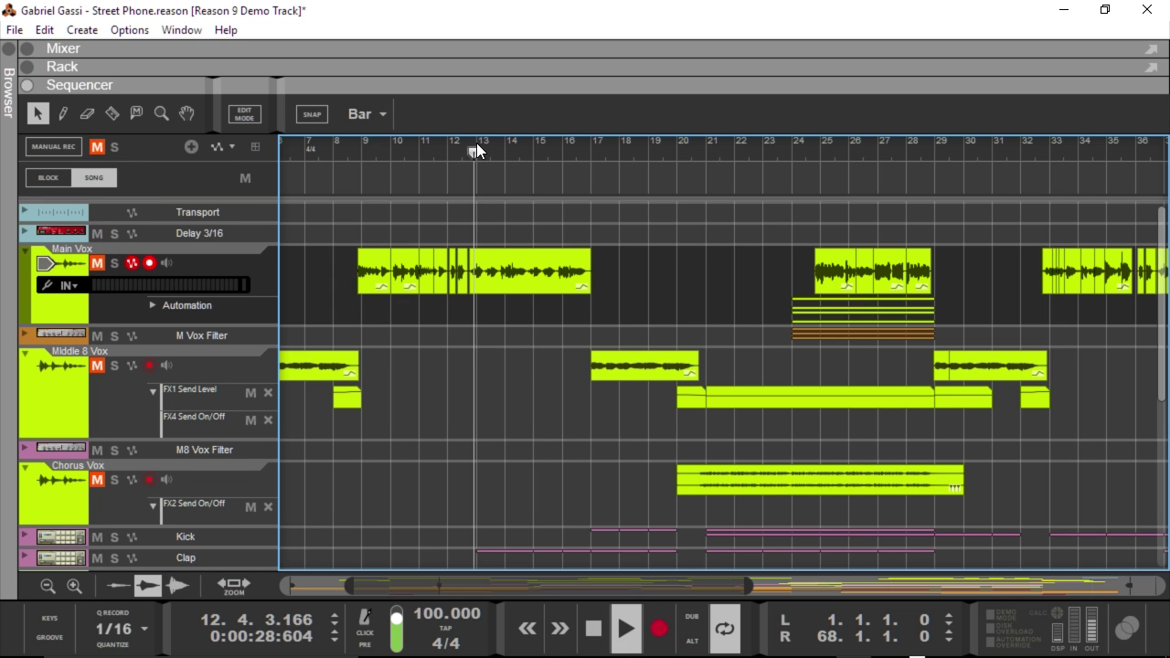
key(space)
click(99, 147)
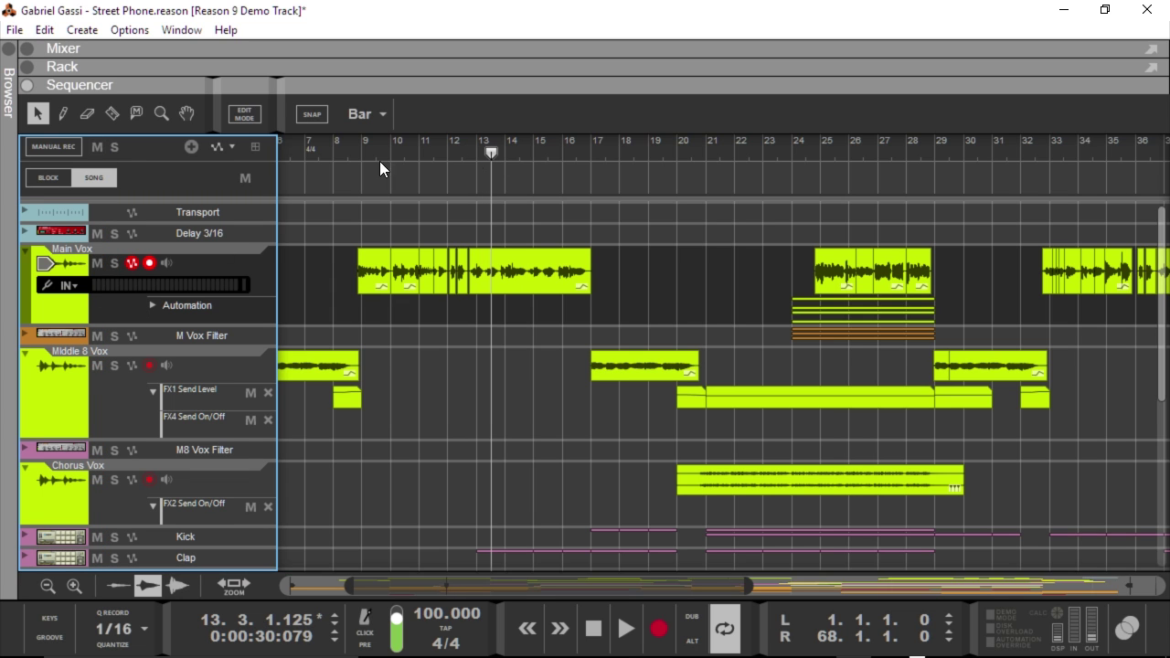
click(467, 144)
key(space)
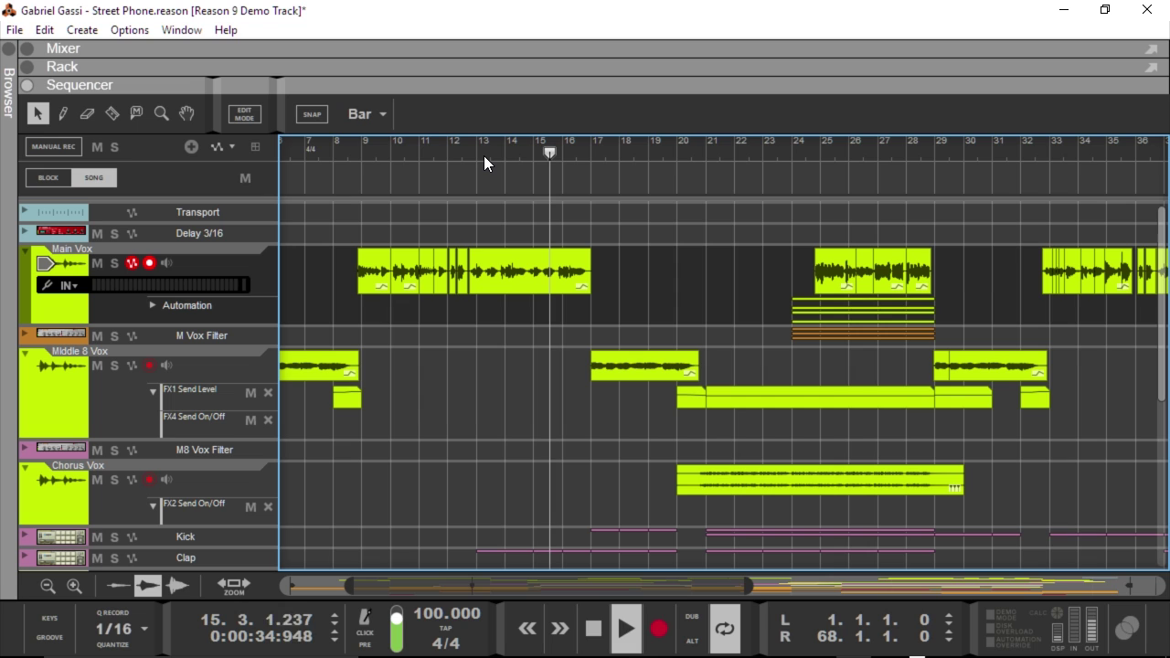
key(space)
click(62, 264)
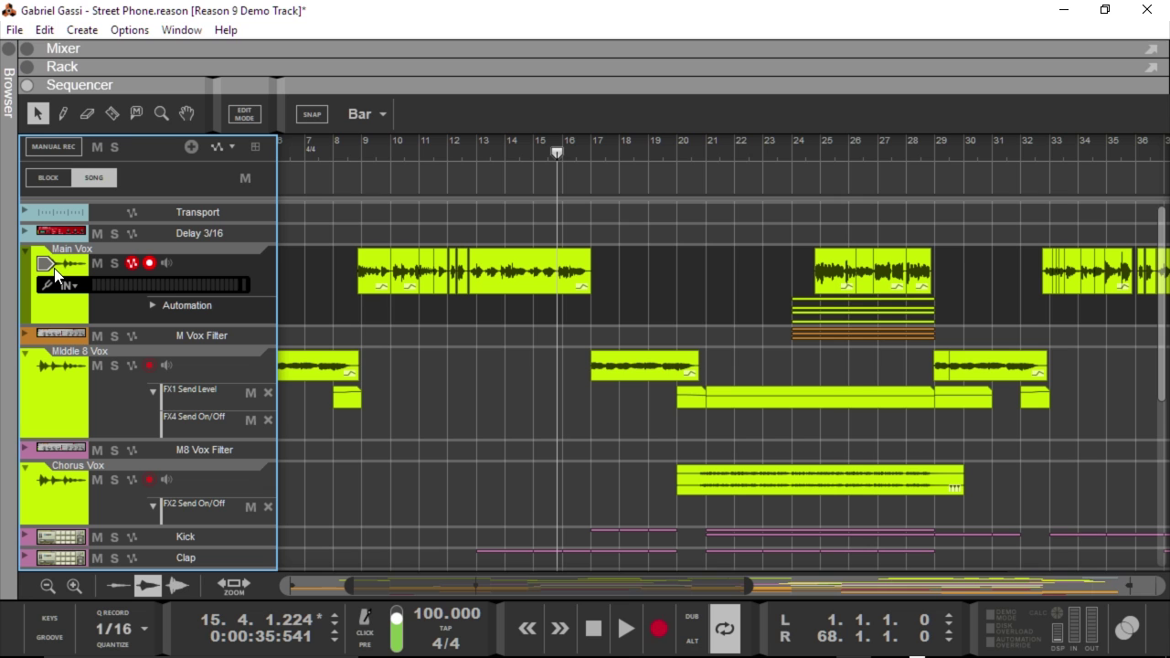
- Add a new audio track with Ctrl+T and copy the Main Vox clip onto it
key(ctrl+t)
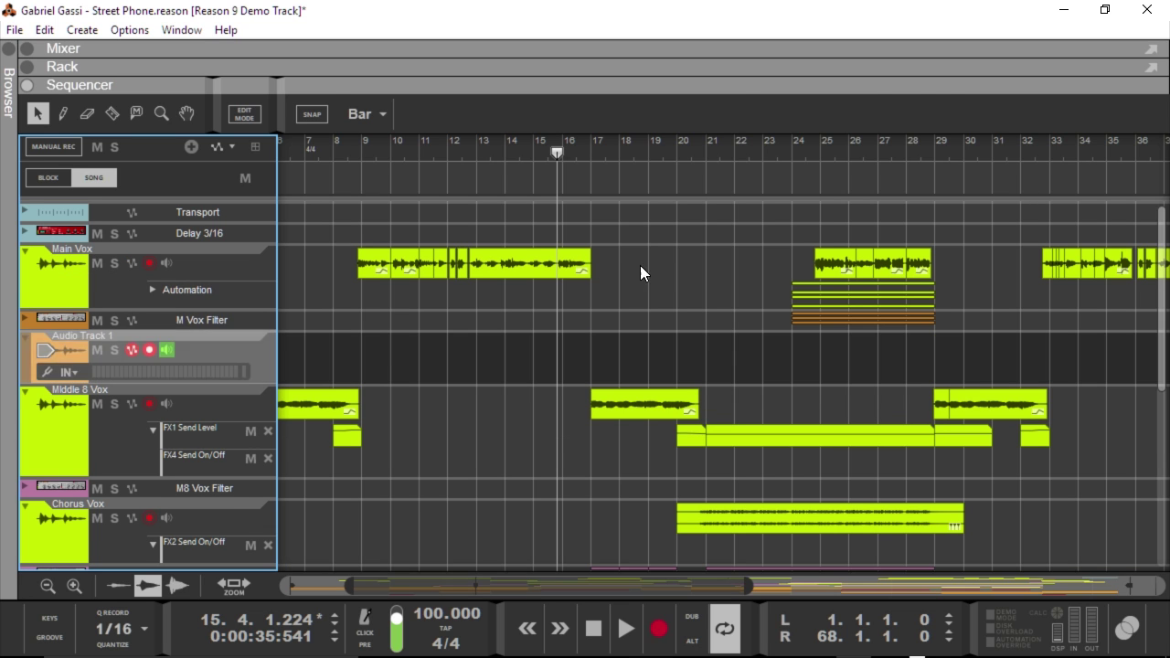
drag(370, 267, 359, 375)
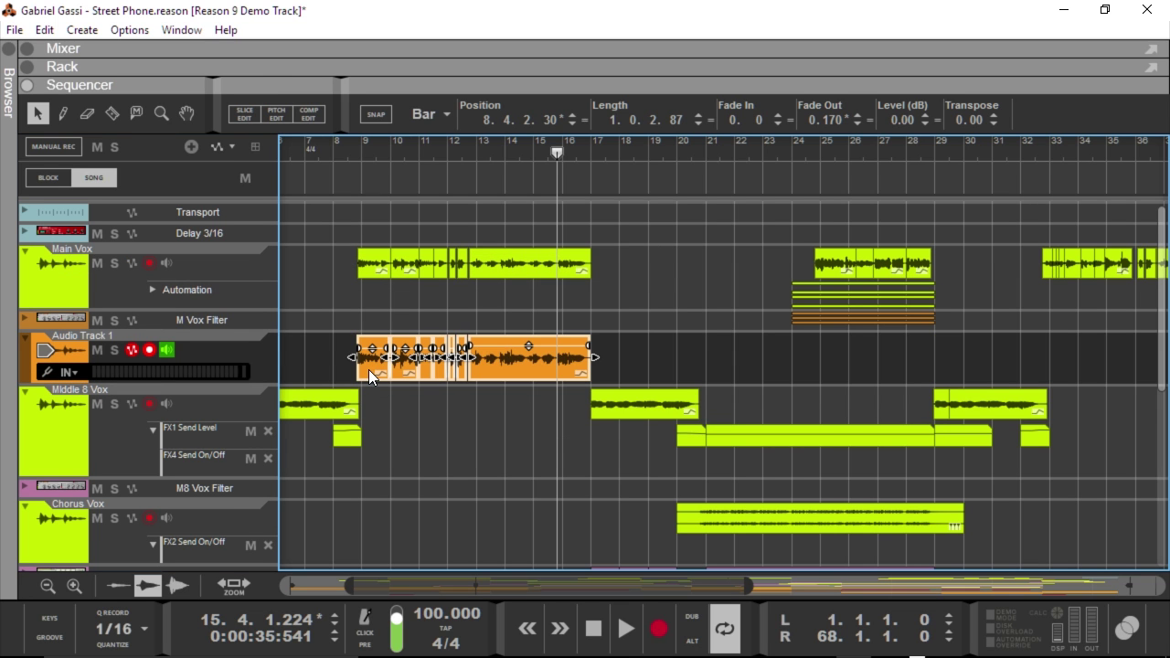
key(ctrl+z)
drag(378, 268, 382, 374)
click(239, 363)
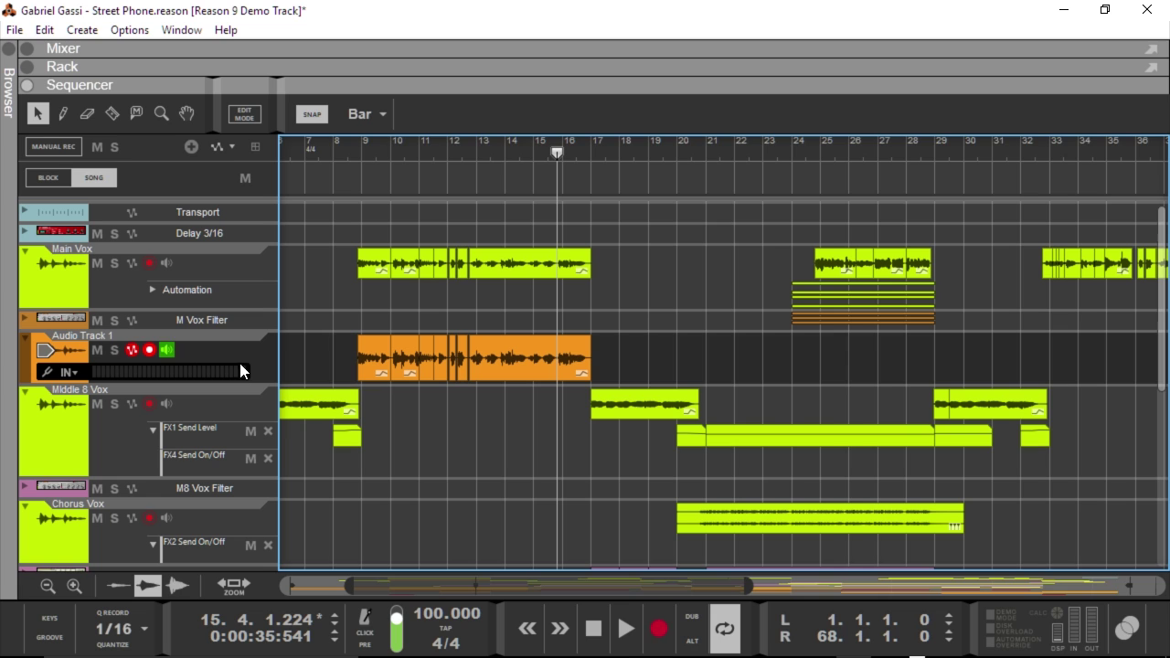
- Solo Audio Track 1, play it from bar 12, and select its copied clip
click(114, 351)
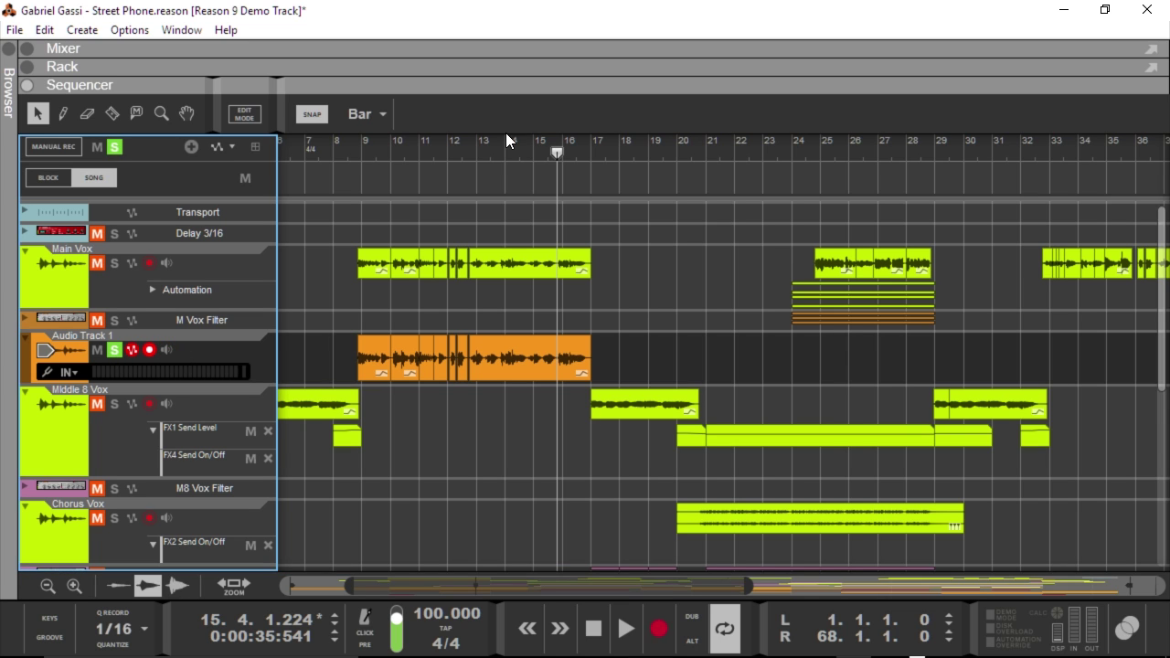
click(467, 140)
key(space)
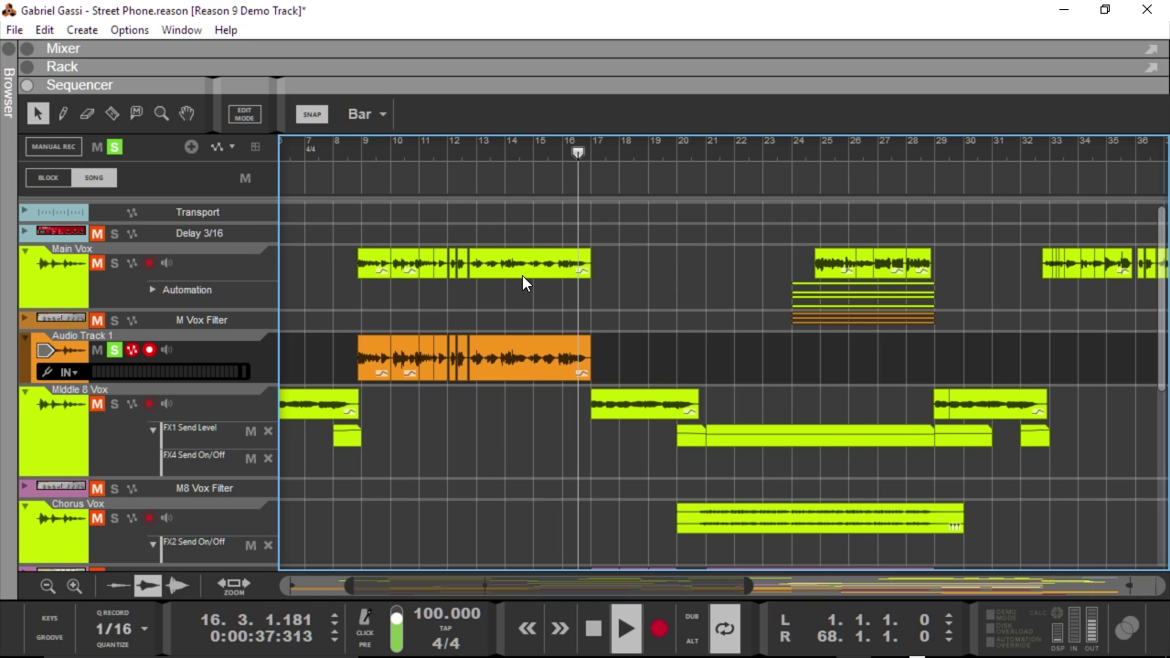
key(space)
click(382, 348)
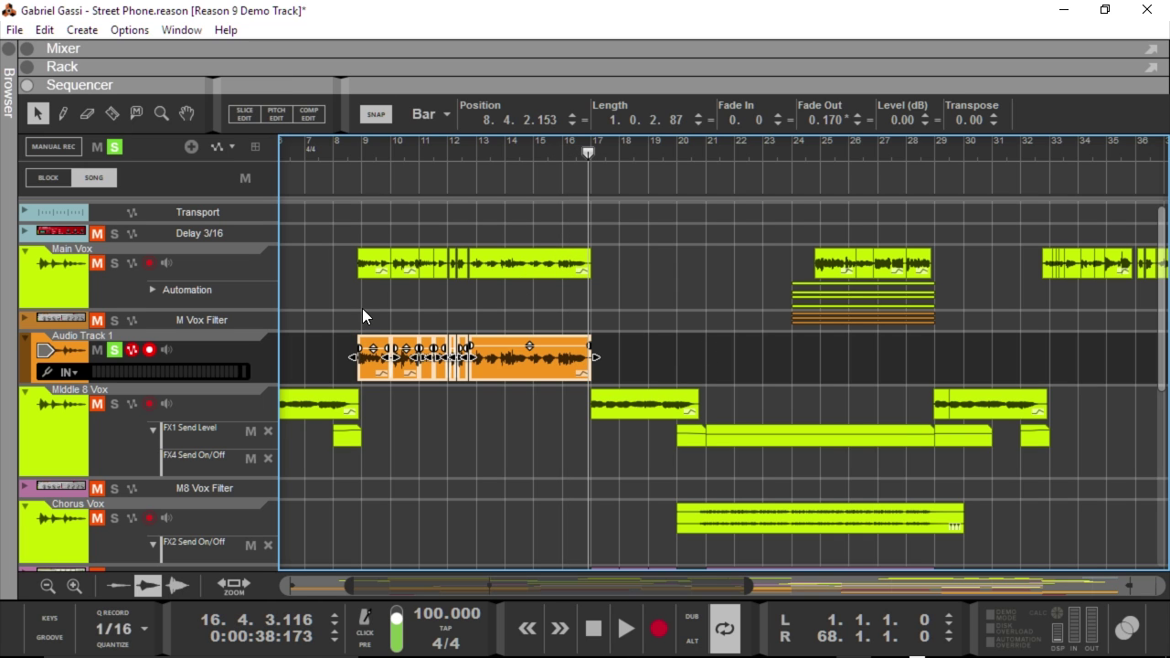
- Delete the copied clip and remove Audio Track 1
key(Delete)
click(115, 350)
click(75, 349)
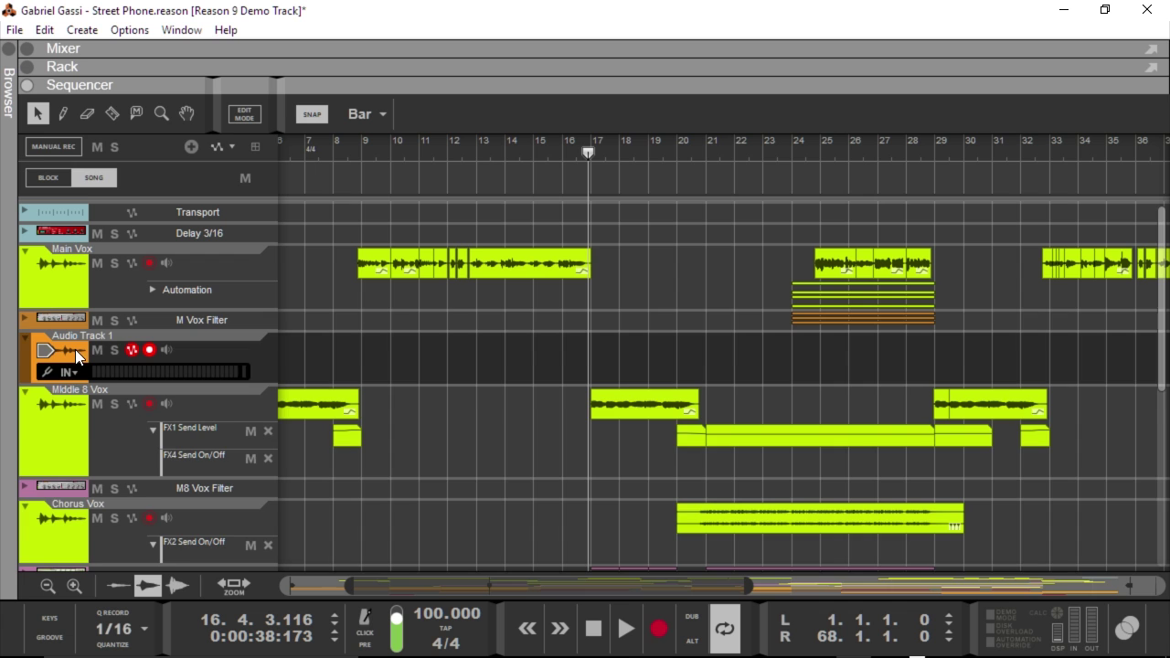
key(Delete)
- Show Main Vox's Vocal Khabang 2 combinator devices in the Rack, with the song position at bar 9
click(38, 270)
key(F6)
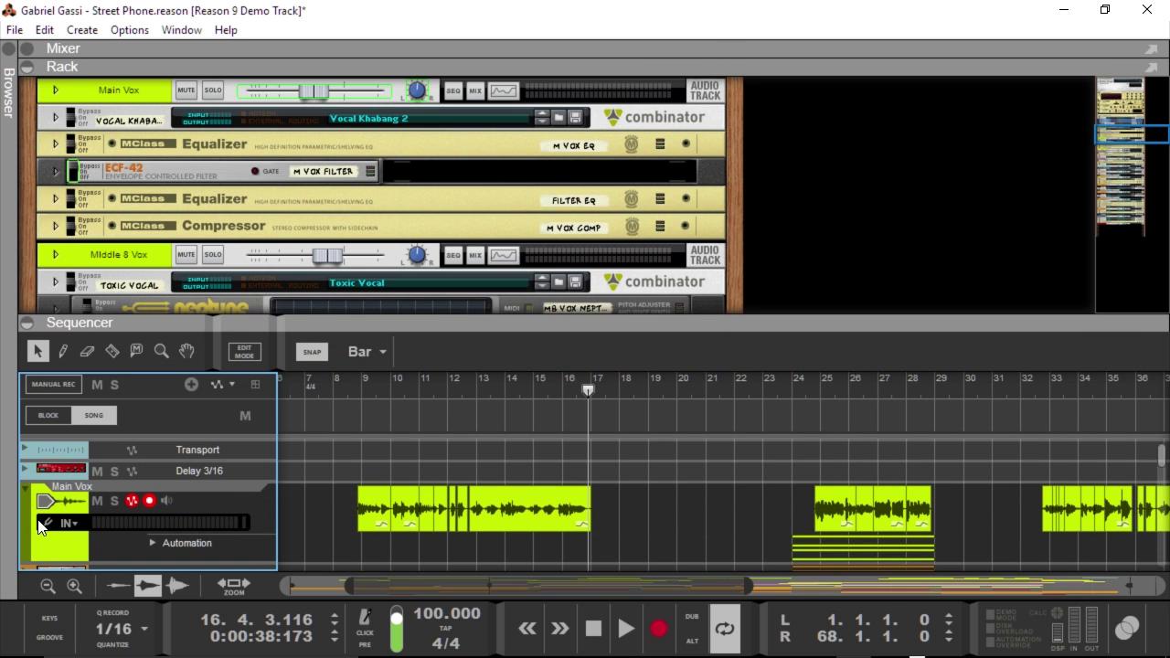
click(56, 91)
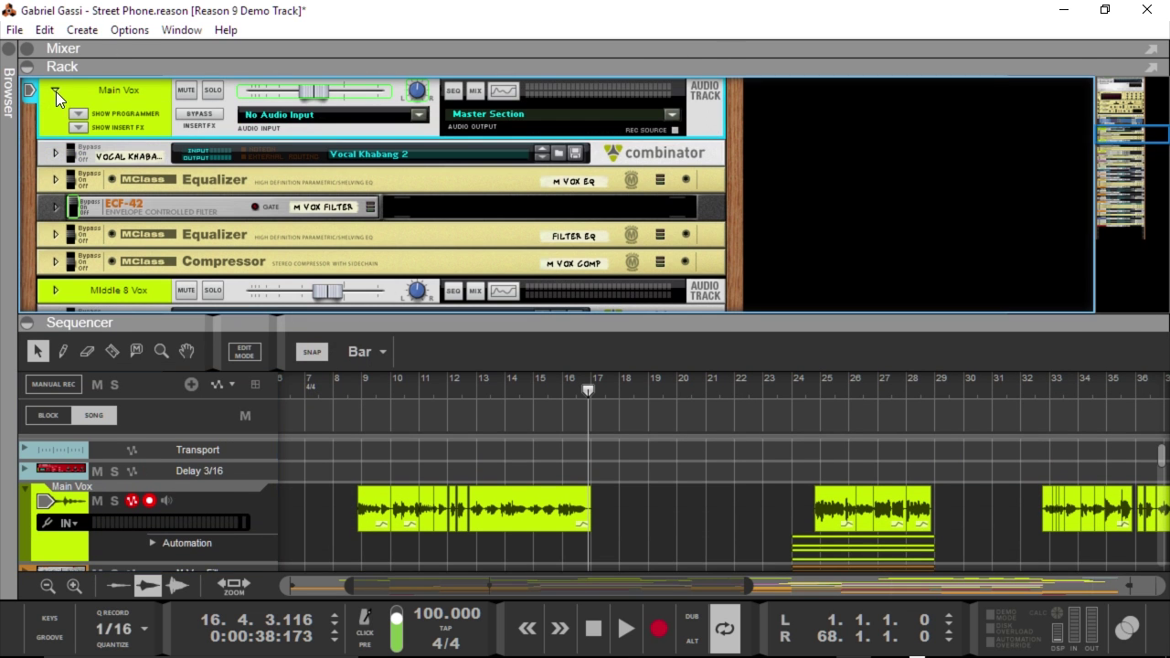
click(57, 154)
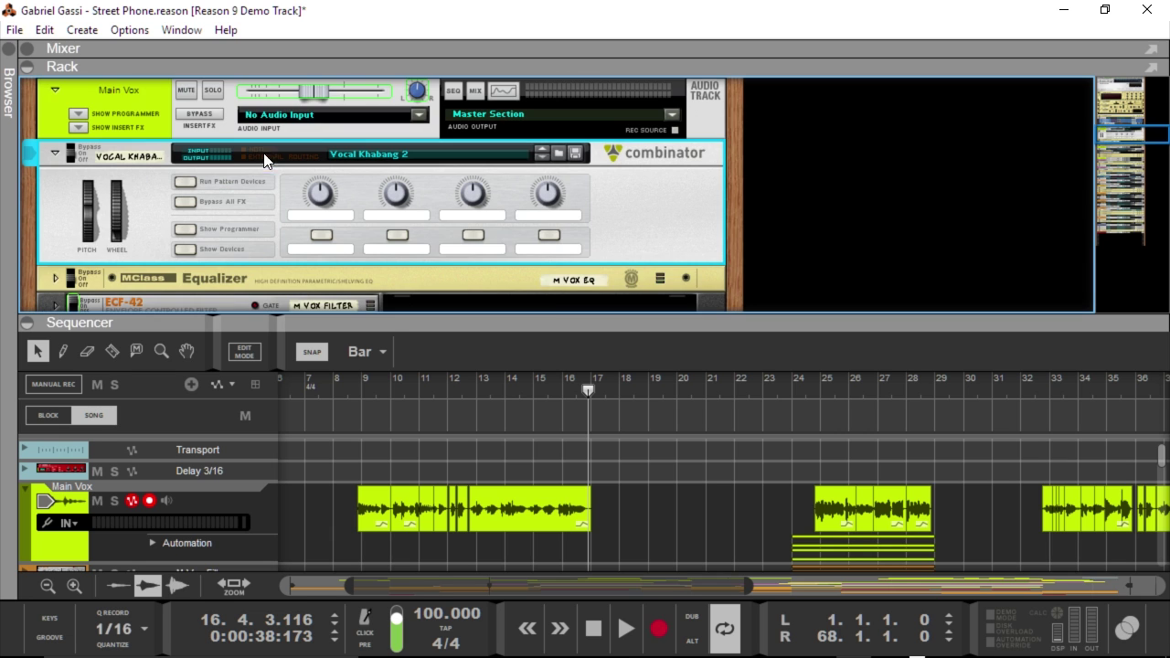
click(183, 250)
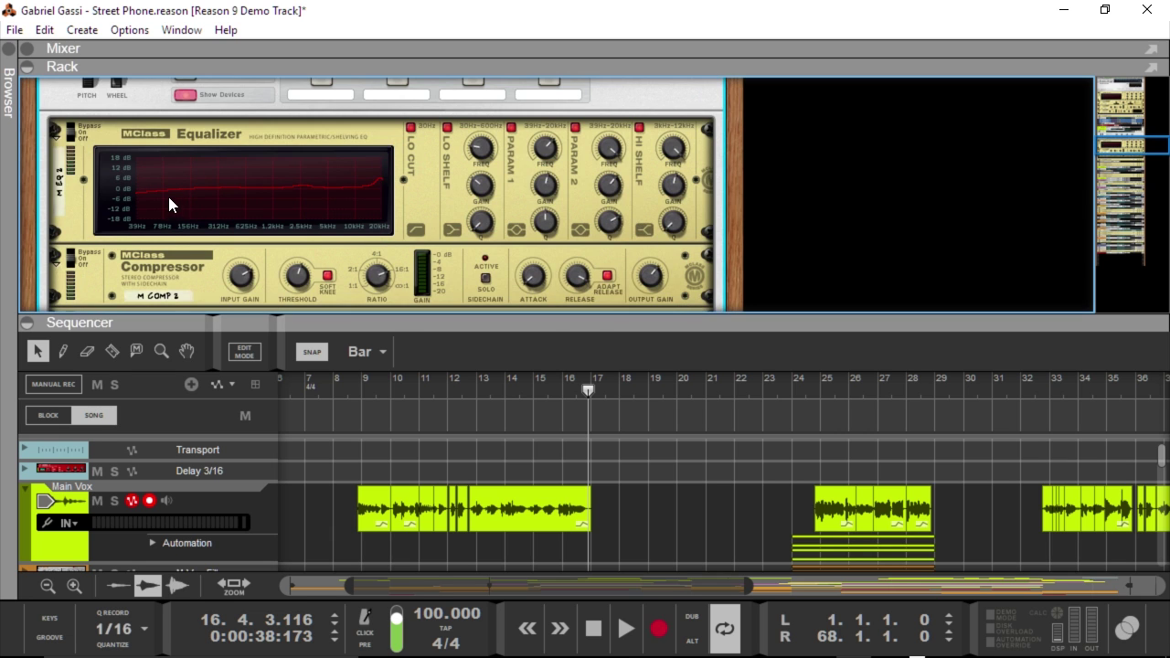
scroll(386, 188, down, 2)
scroll(366, 192, up, 2)
scroll(328, 161, down, 1)
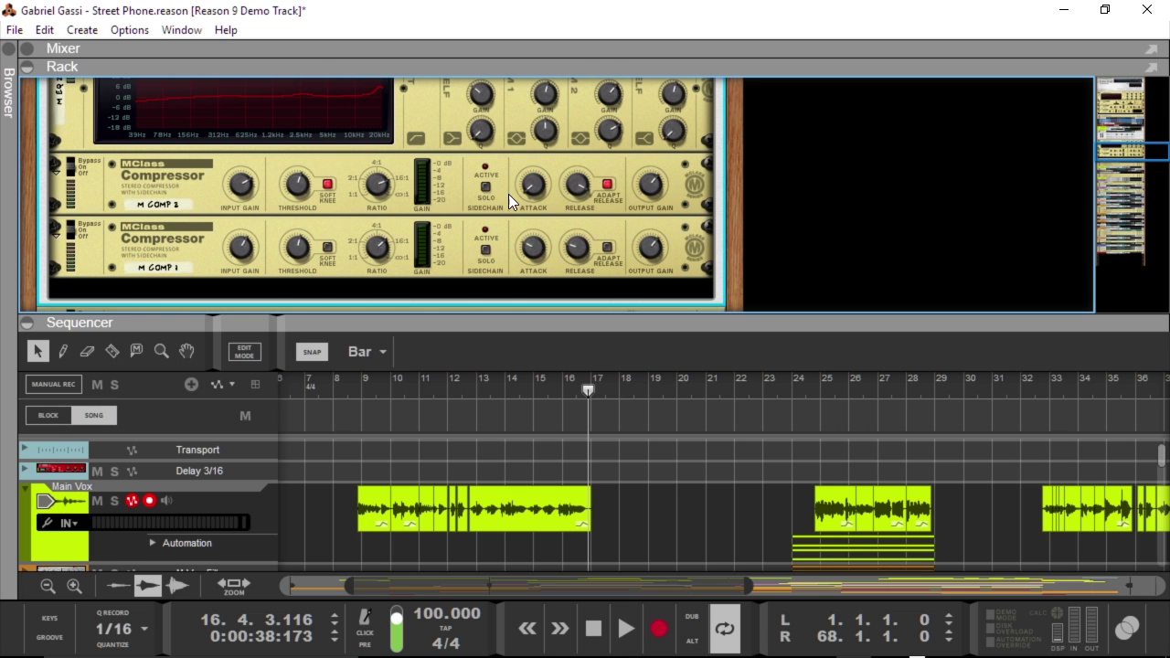
scroll(508, 194, down, 2)
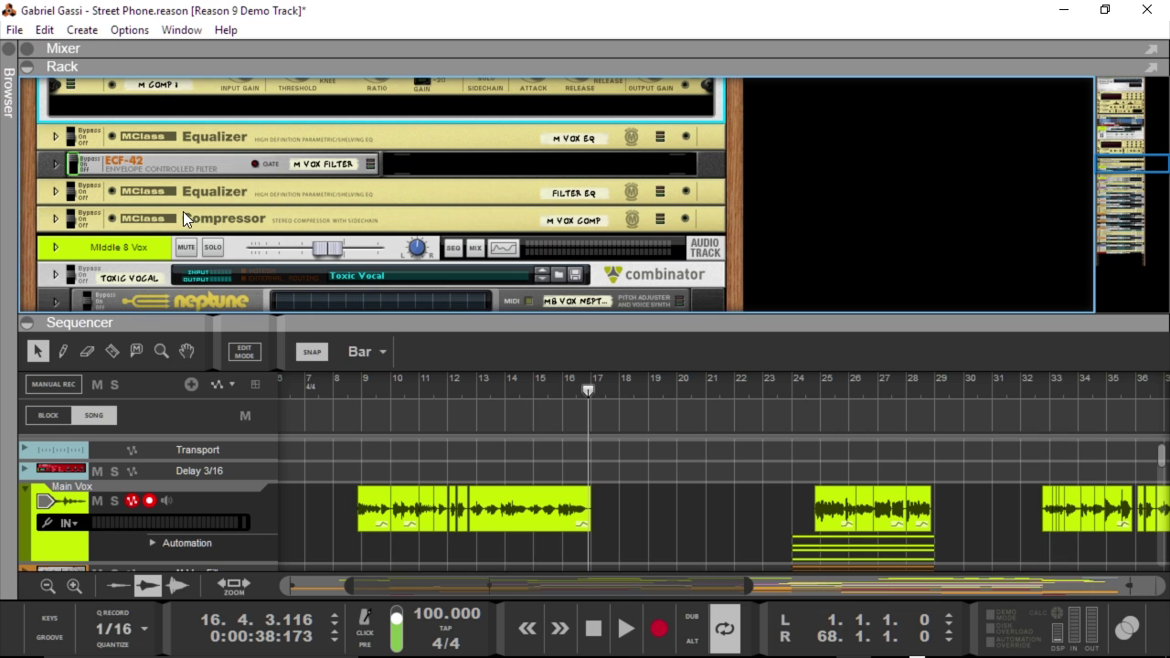
click(362, 391)
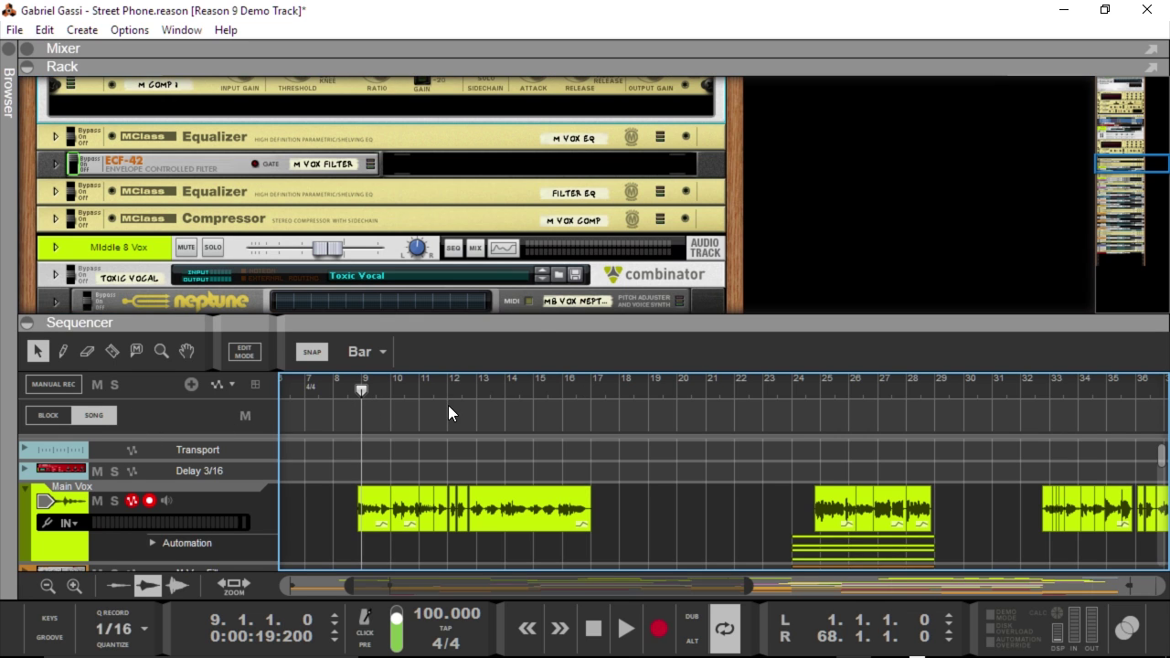
- Enlarge the sequencer and set the playback position to bar 13
drag(529, 320, 535, 174)
key(space)
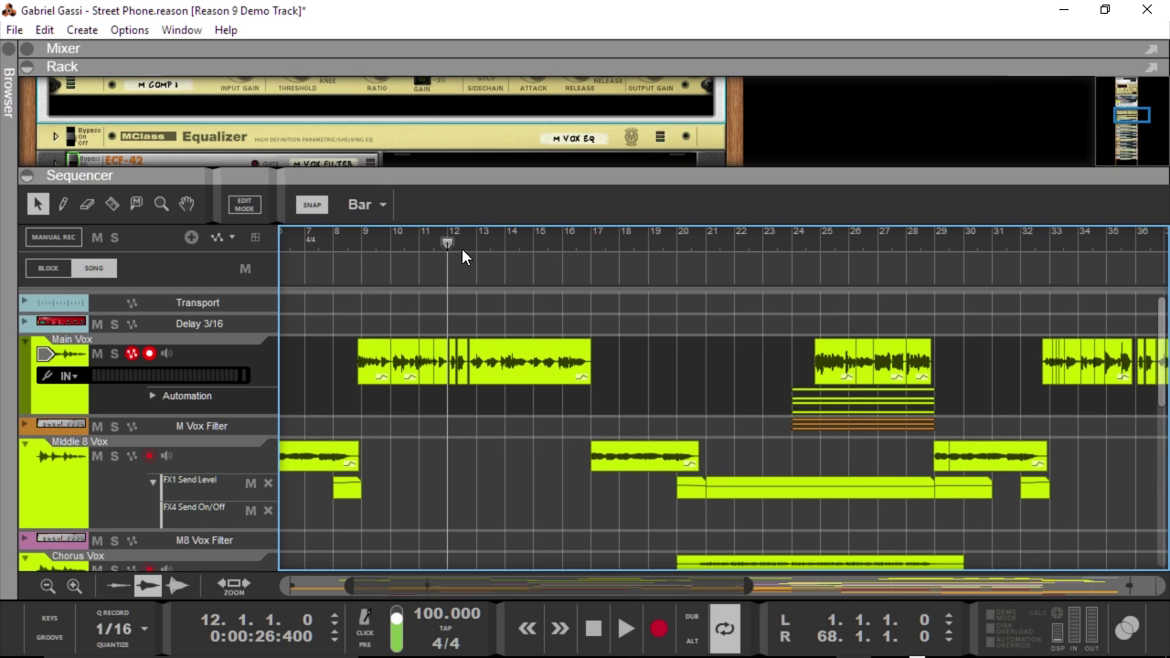
key(space)
click(464, 250)
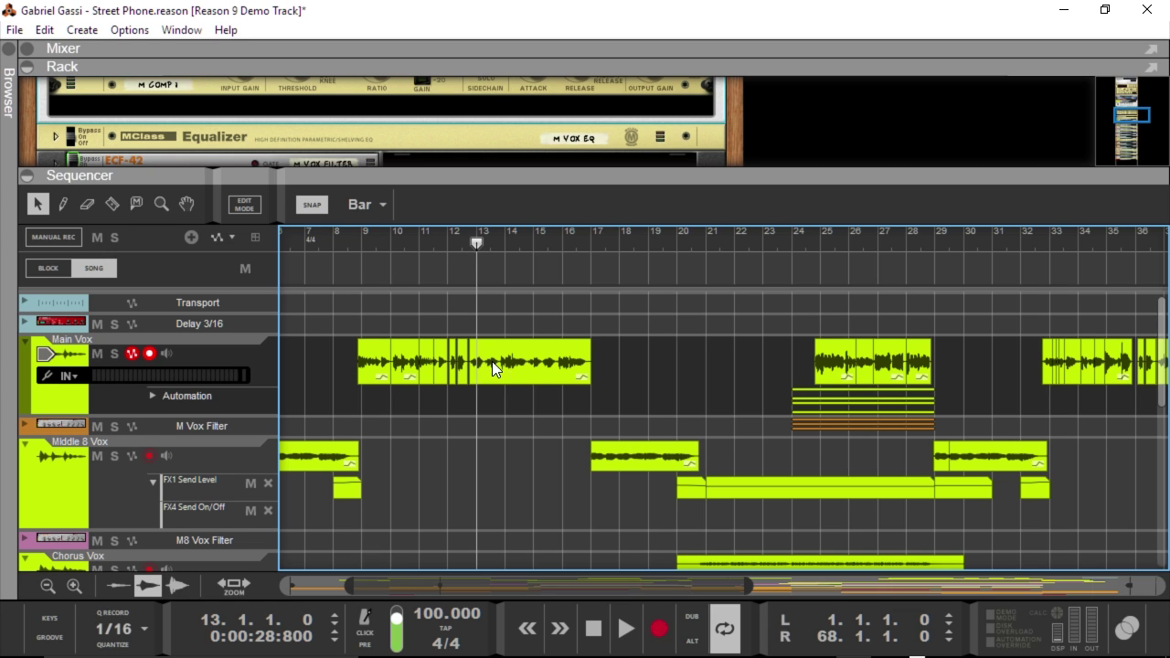
mouse_move(472, 242)
mouse_down()
mouse_move(445, 241)
mouse_move(507, 251)
mouse_move(447, 250)
mouse_move(465, 246)
mouse_up()
- Select the later Main Vox clip section, solo Main Vox, and play from bar 13
click(538, 359)
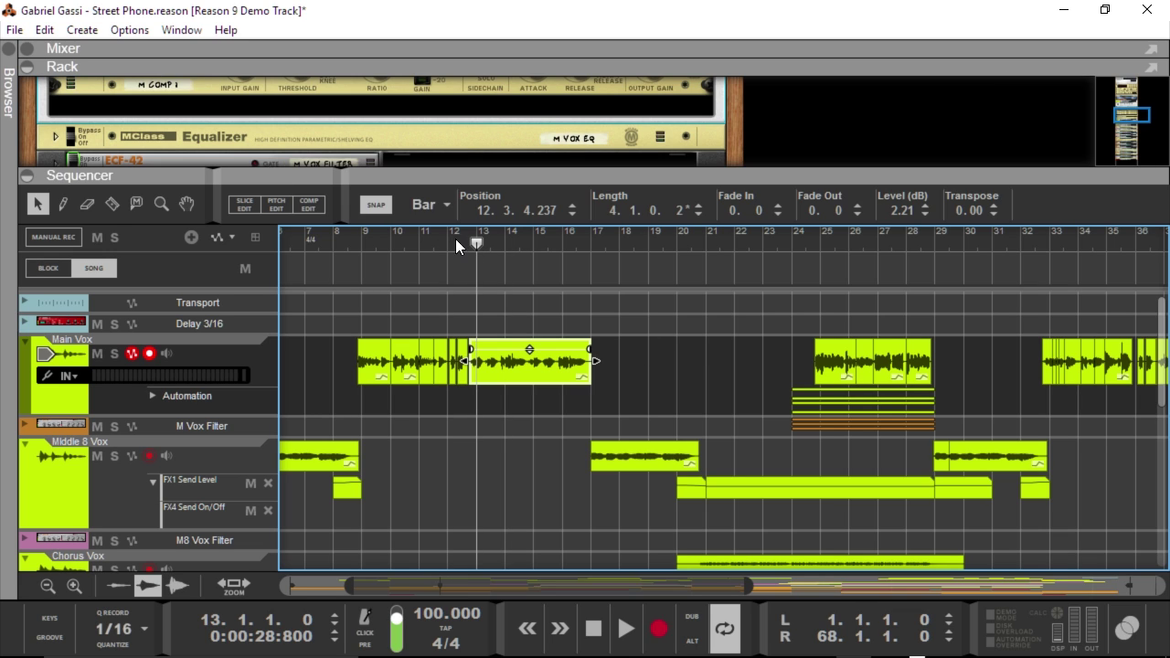
click(117, 354)
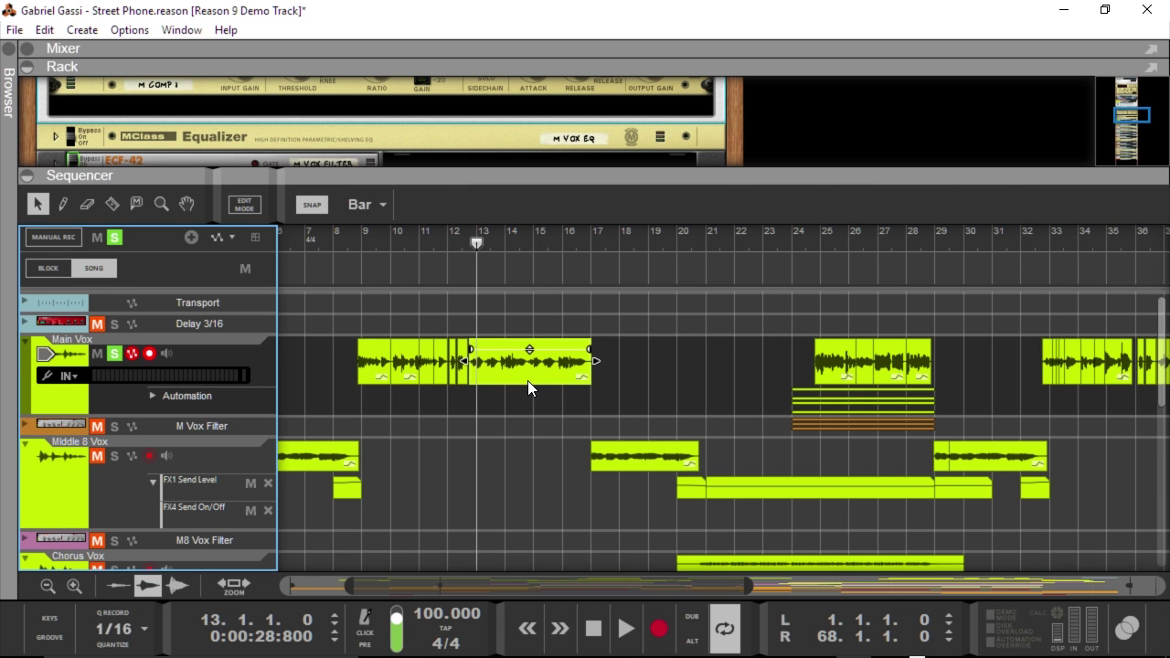
key(space)
drag(540, 175, 554, 425)
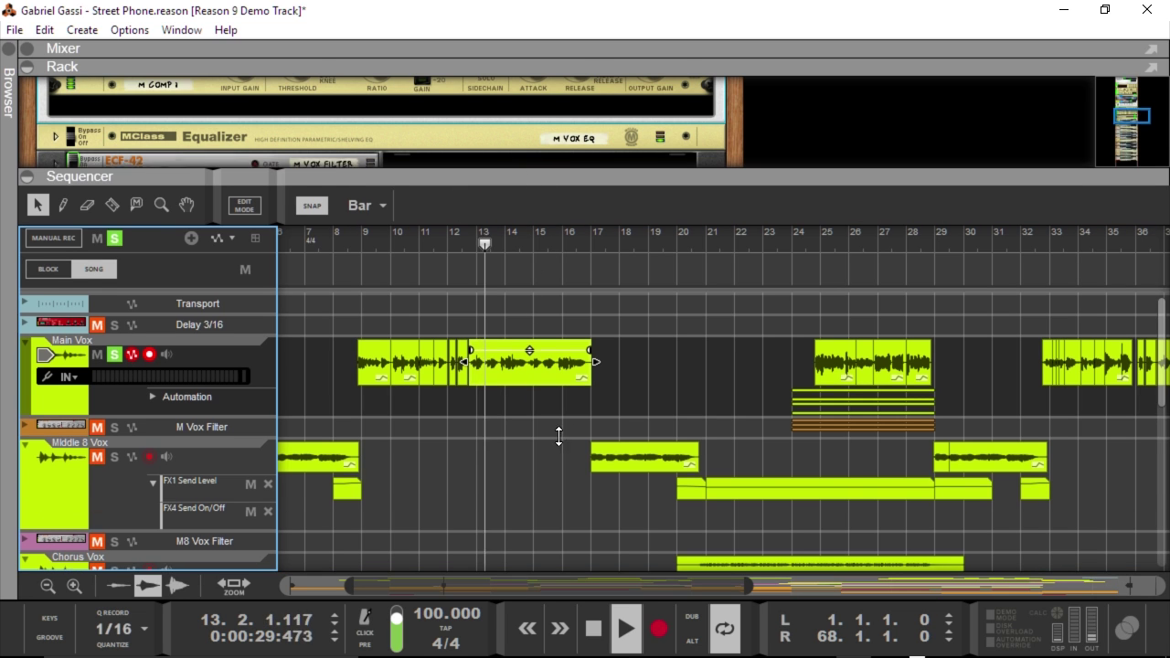
scroll(462, 242, up, 2)
scroll(455, 227, up, 2)
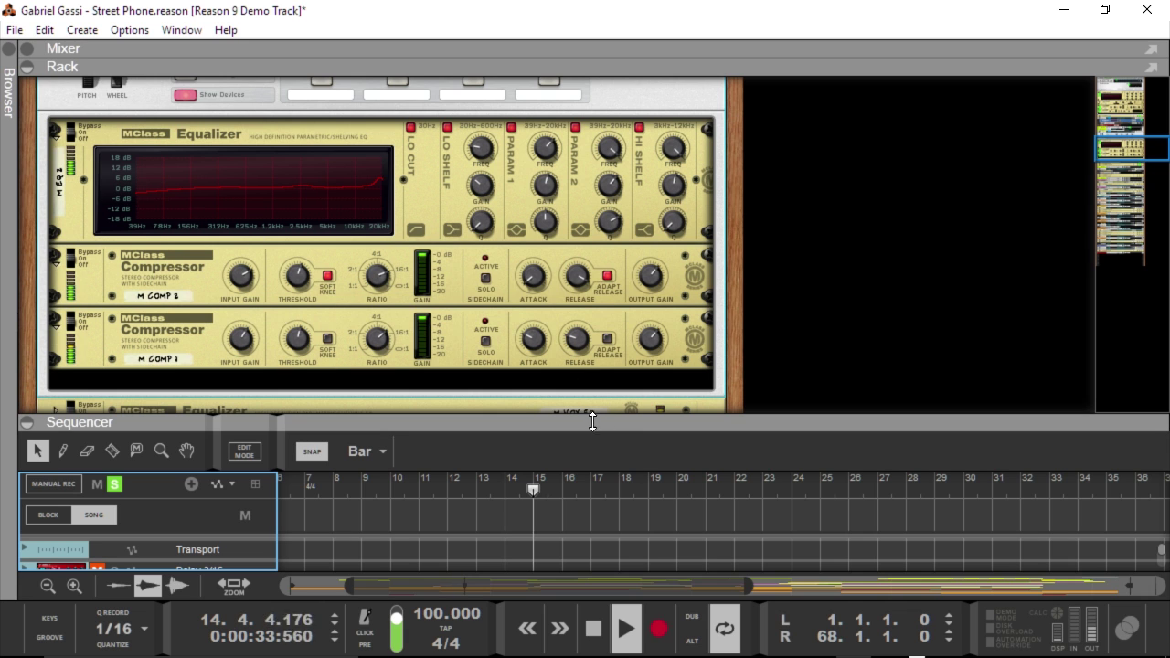
drag(625, 423, 625, 217)
scroll(625, 416, down, 2)
scroll(624, 402, up, 2)
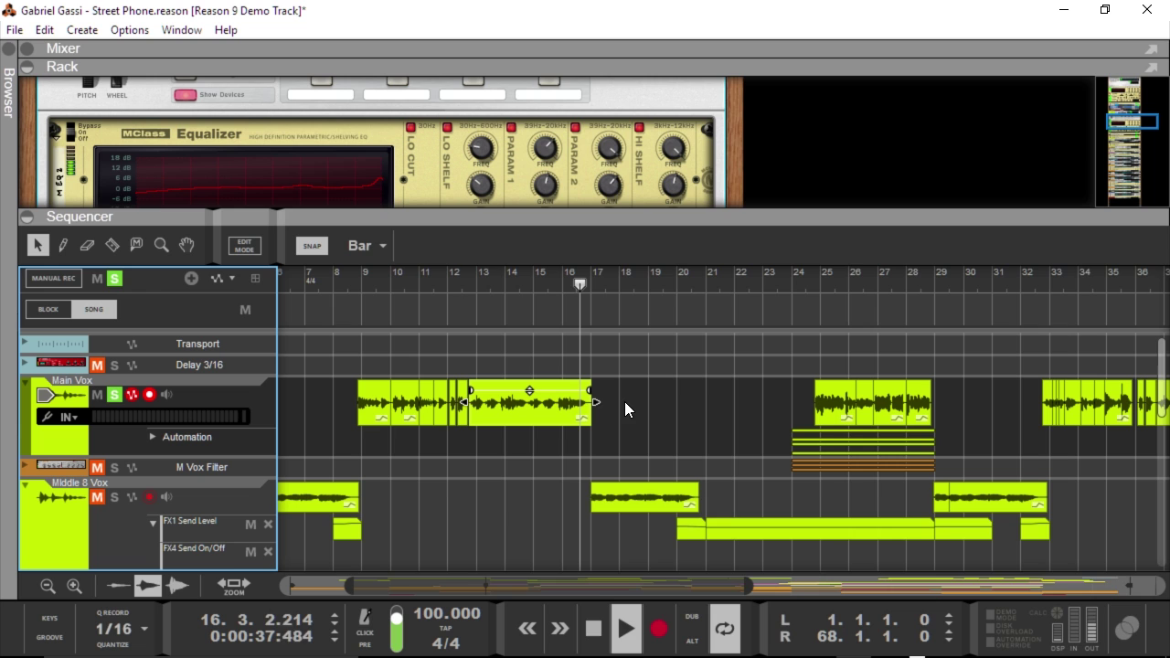
- Stop playback and Bounce in Place the selected Main Vox section to a new track
key(space)
right_click(523, 405)
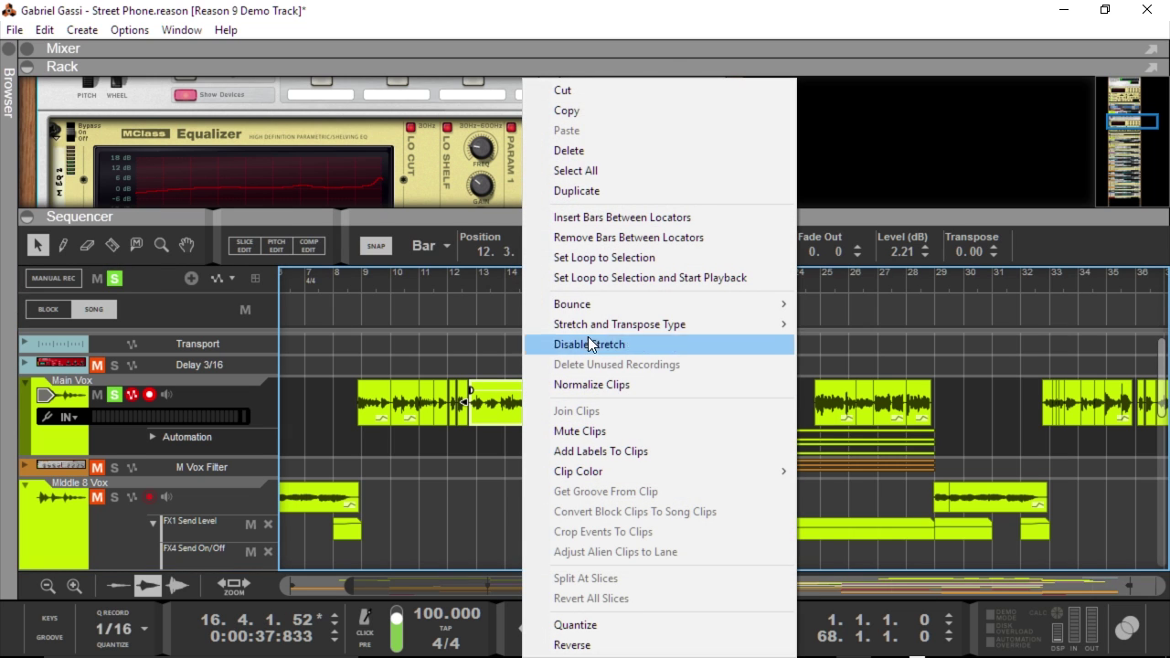
mouse_move(601, 304)
click(864, 302)
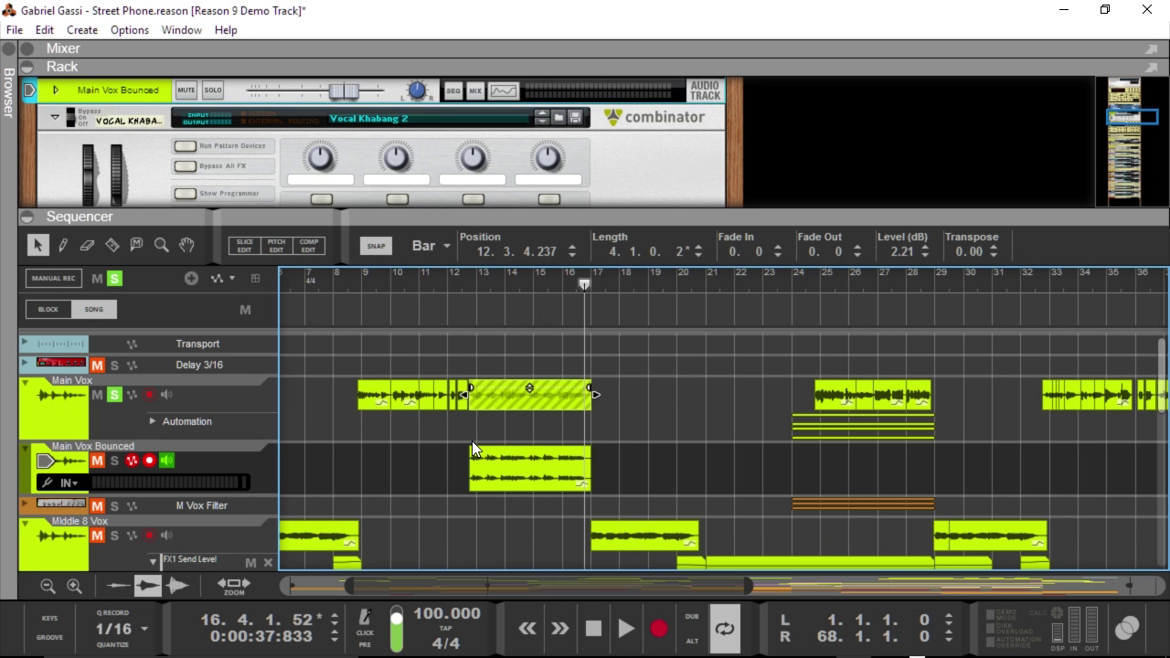
click(472, 441)
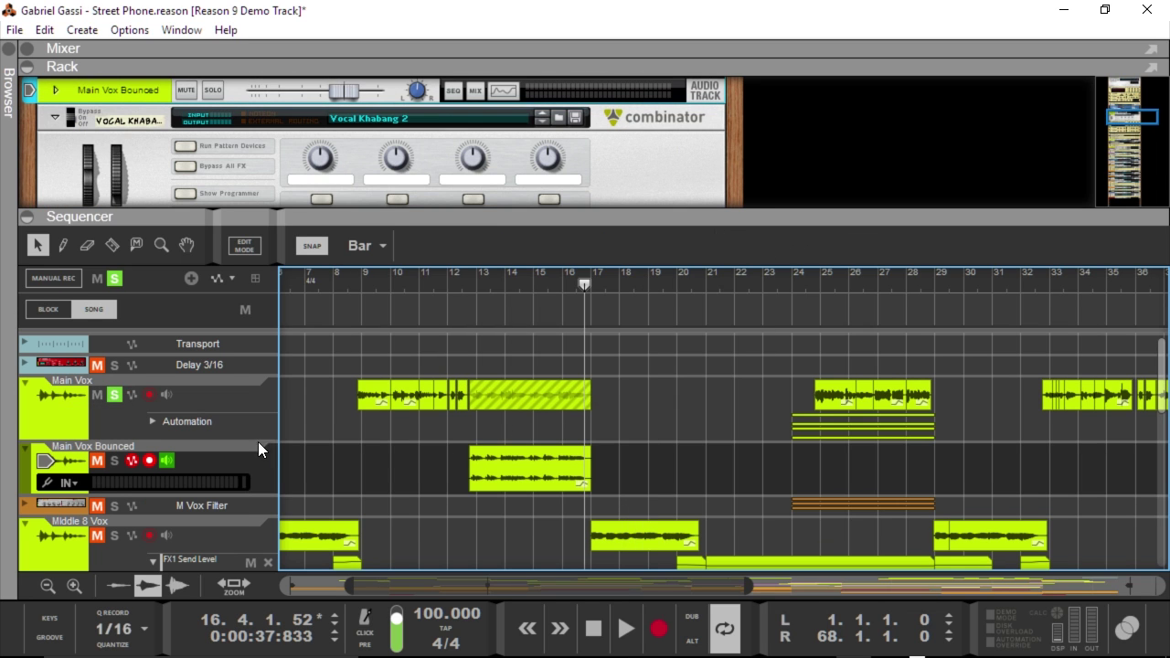
- Turn off monitoring on Main Vox Bounced, solo it instead of Main Vox, and play it
click(165, 460)
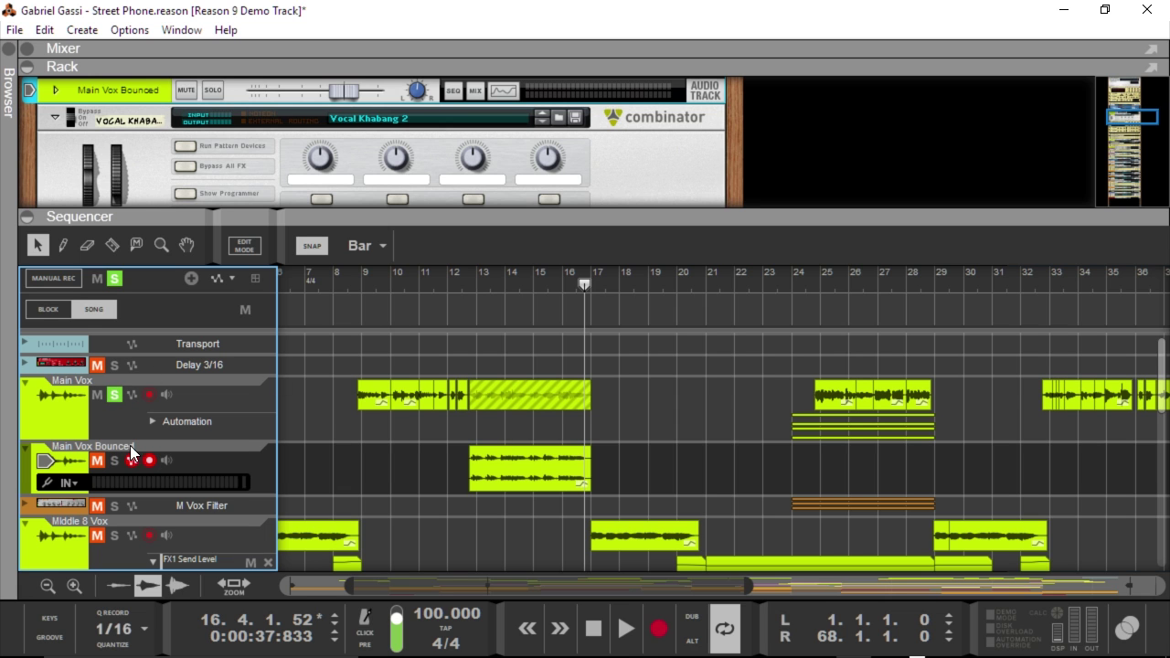
click(114, 460)
click(114, 394)
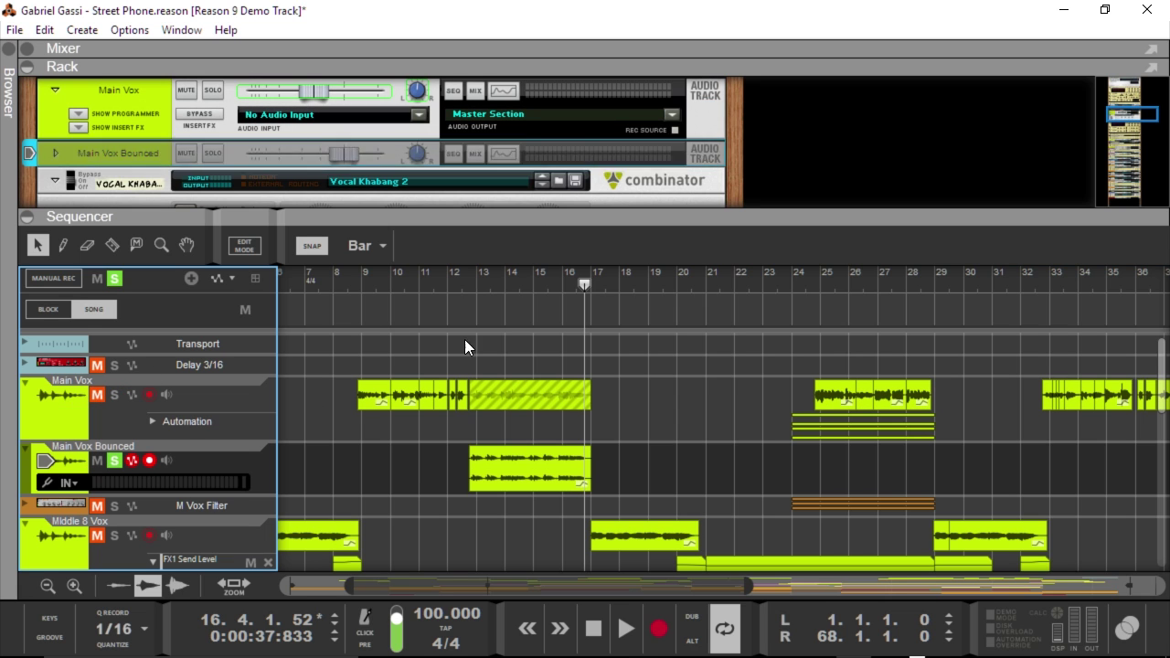
click(470, 282)
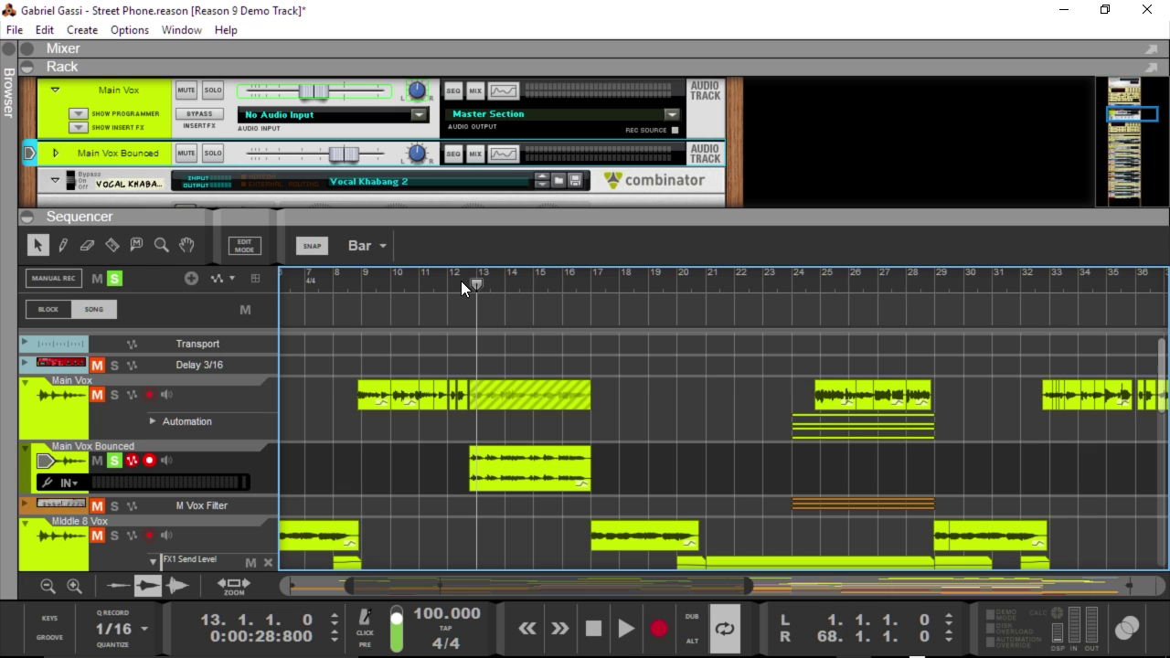
drag(477, 283, 468, 306)
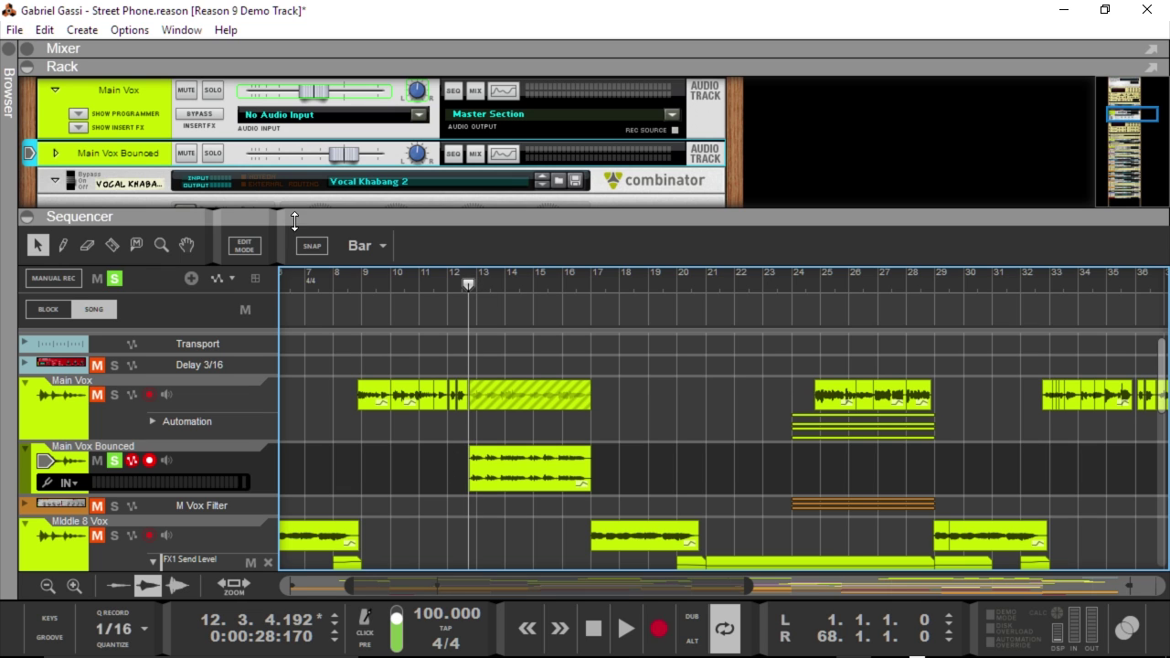
click(60, 401)
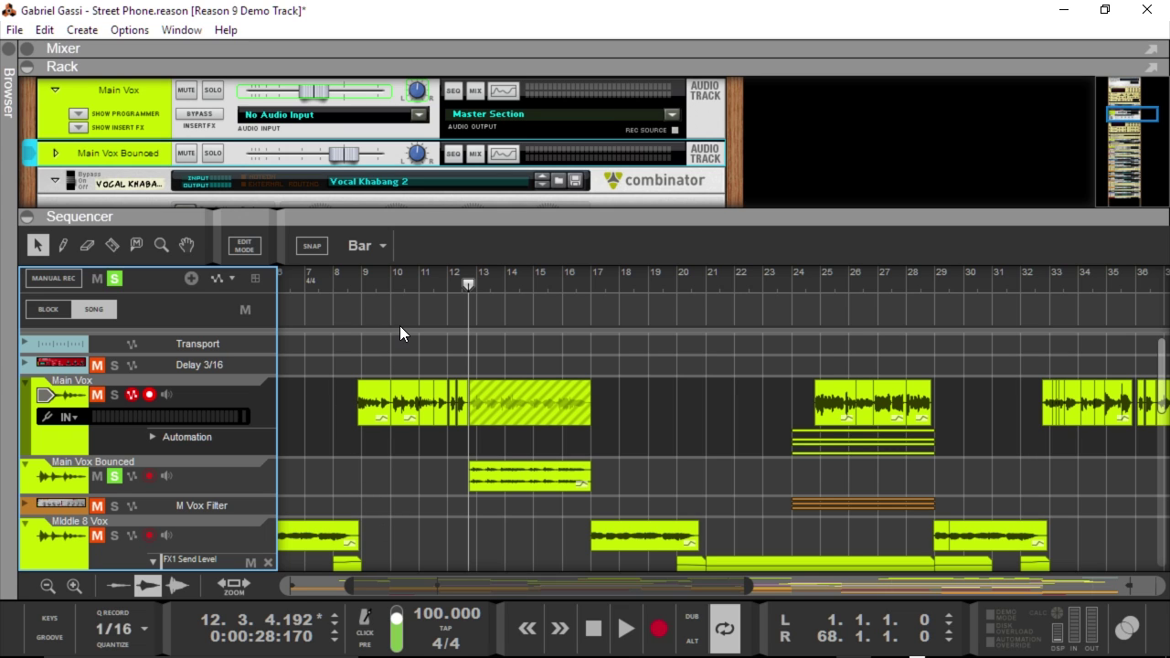
key(space)
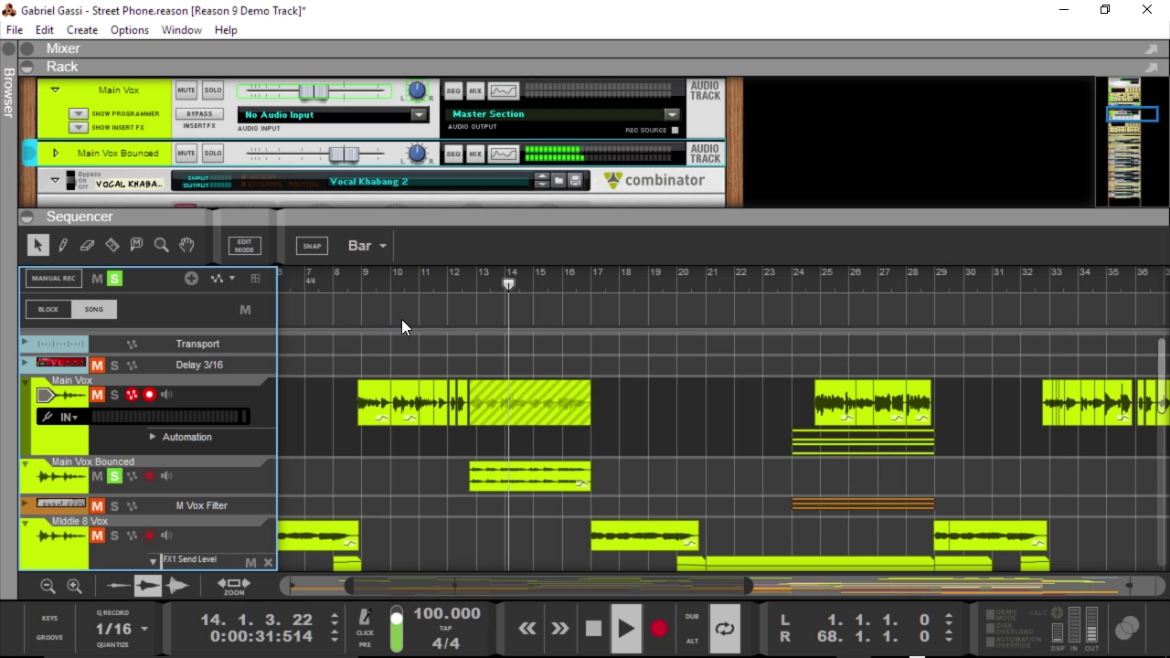
key(space)
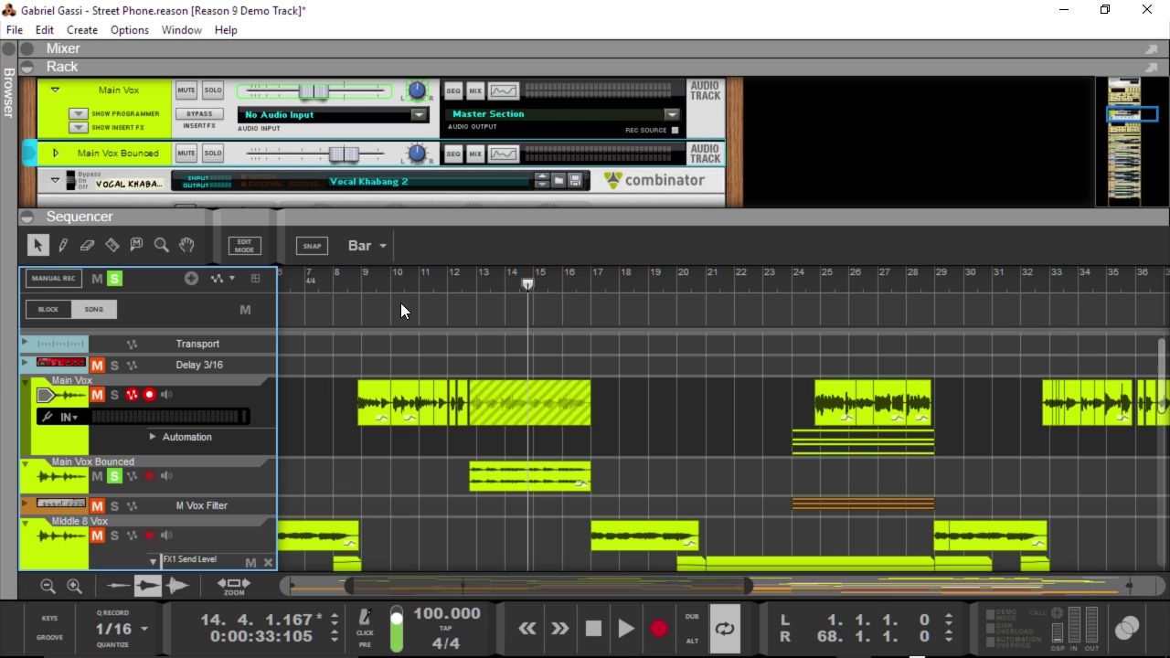
click(472, 292)
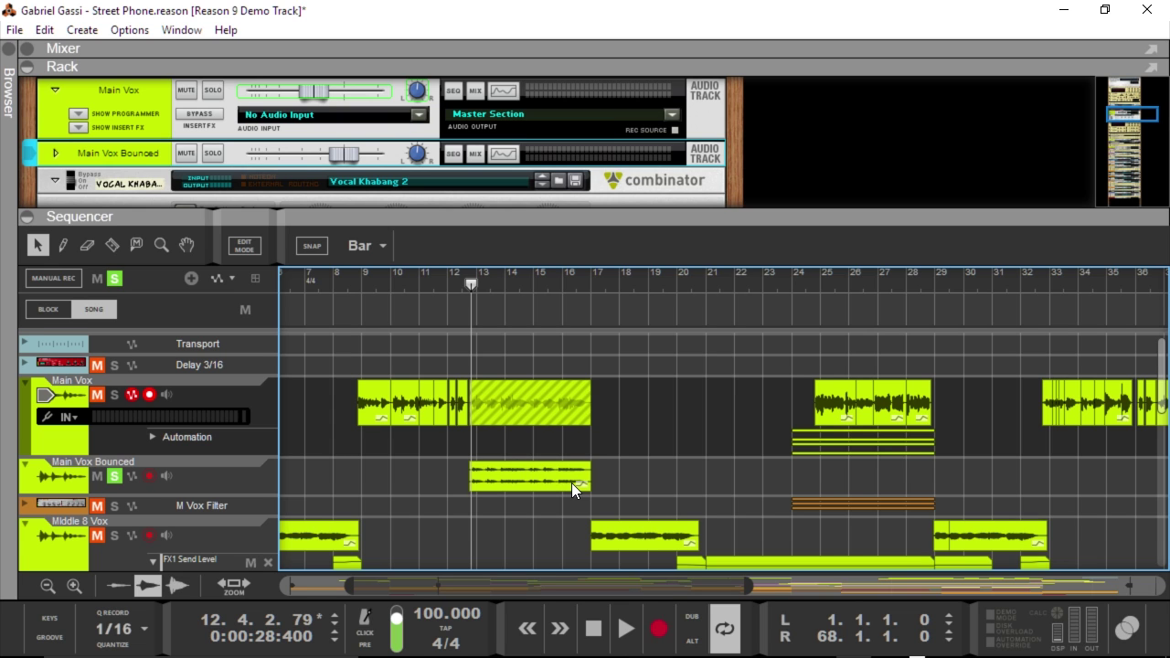
- Enable snap and split the Main Vox Bounced clip at four points with the Razor
scroll(572, 483, down, 3)
scroll(532, 424, up, 3)
scroll(512, 457, up, 6)
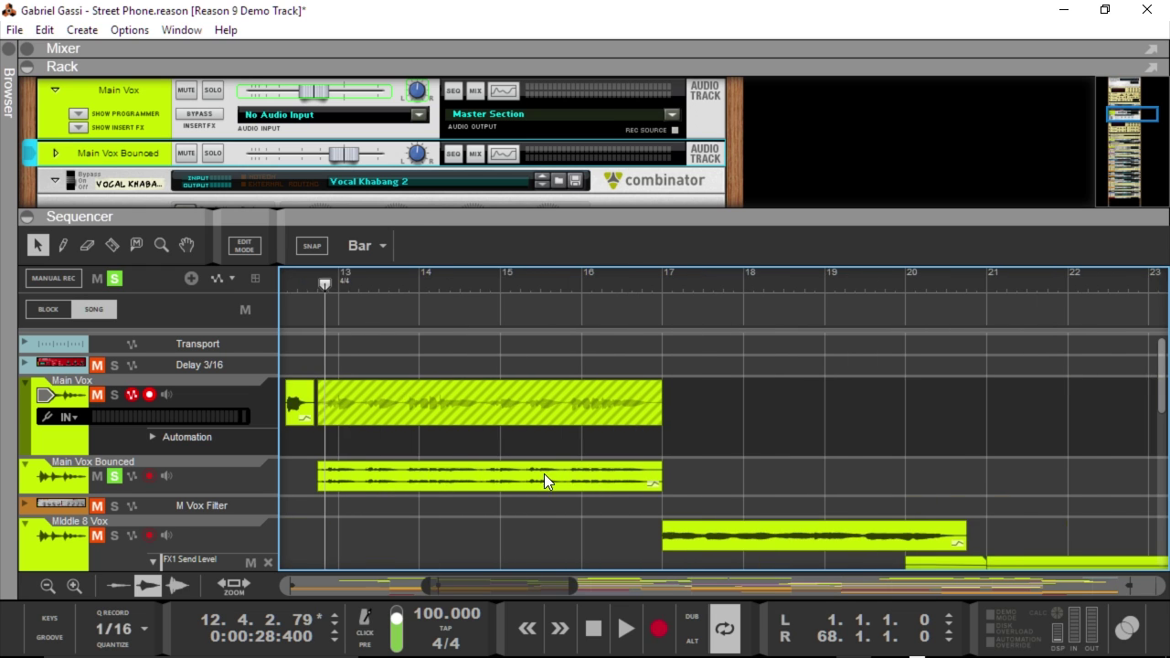
scroll(523, 466, up, 3)
key(s)
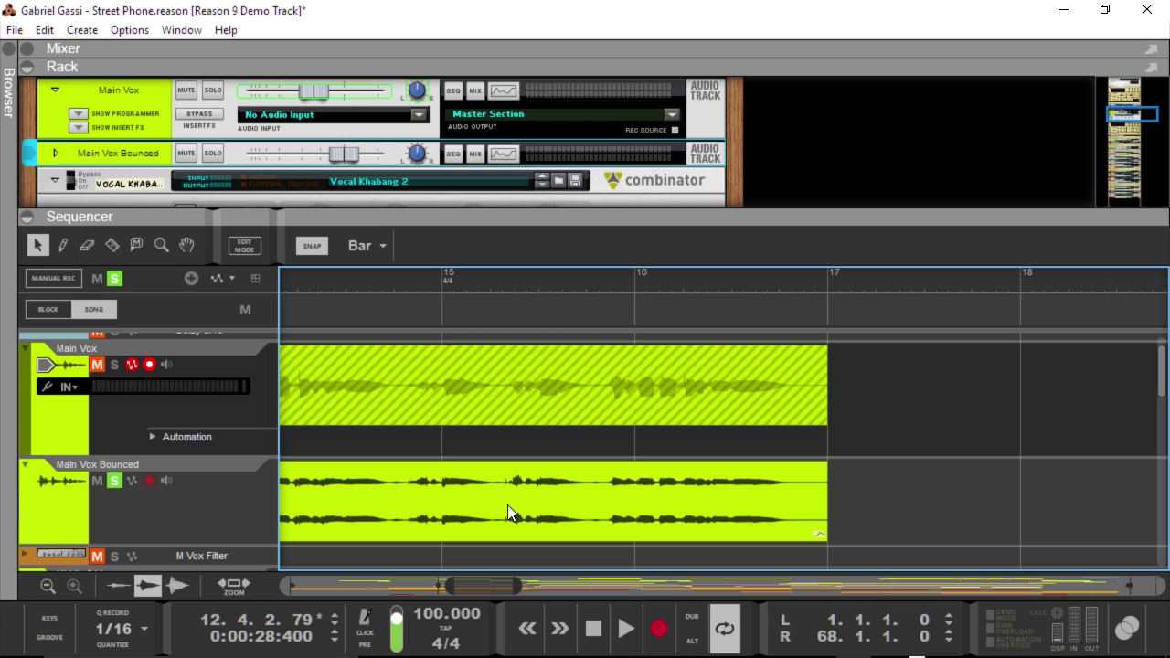
key(r)
click(505, 503)
click(546, 503)
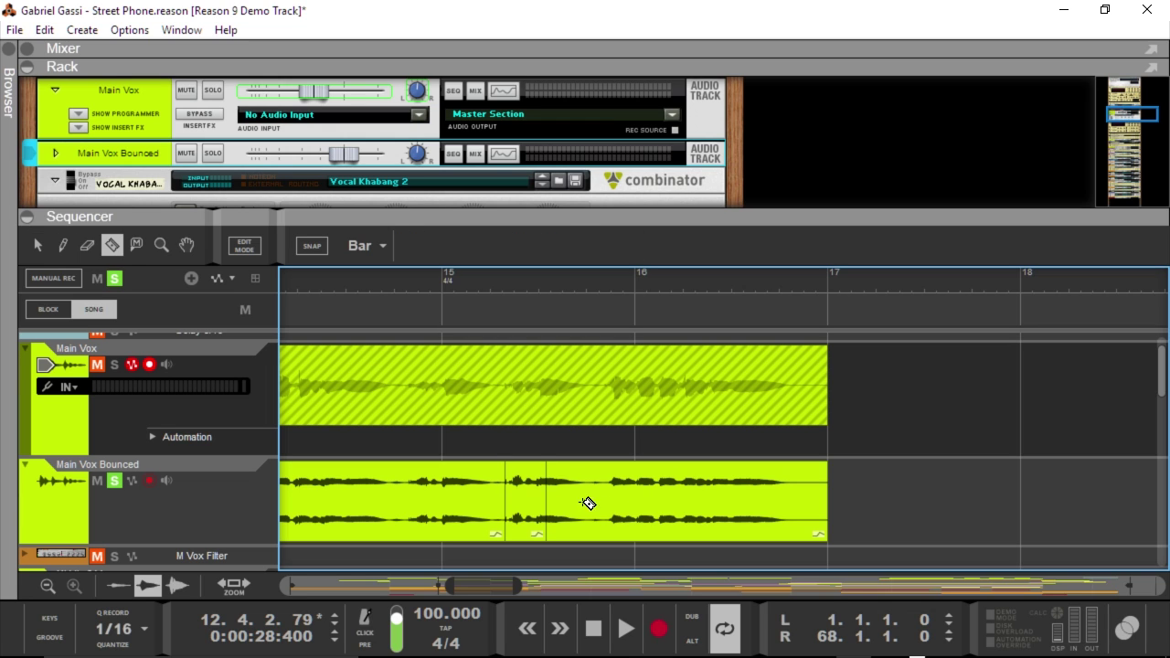
click(629, 502)
click(758, 503)
- Drag the split vocal pieces apart, leaving short gaps across bars 15–17
key(q)
drag(693, 503, 862, 503)
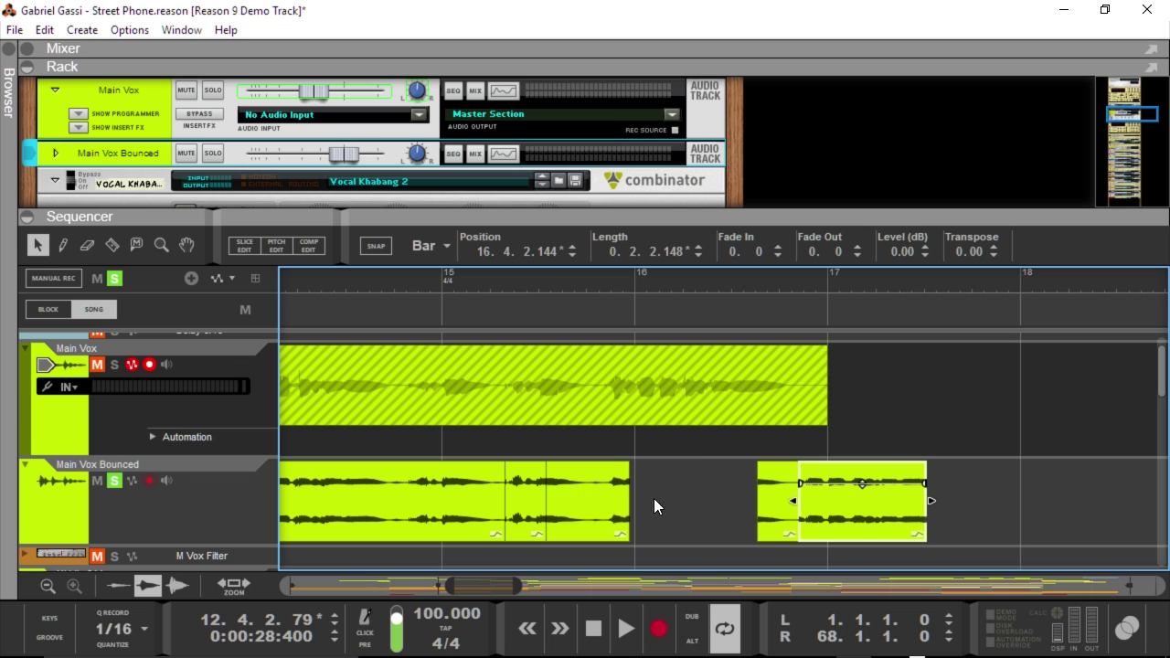
drag(587, 503, 668, 502)
drag(526, 503, 577, 495)
drag(658, 501, 638, 501)
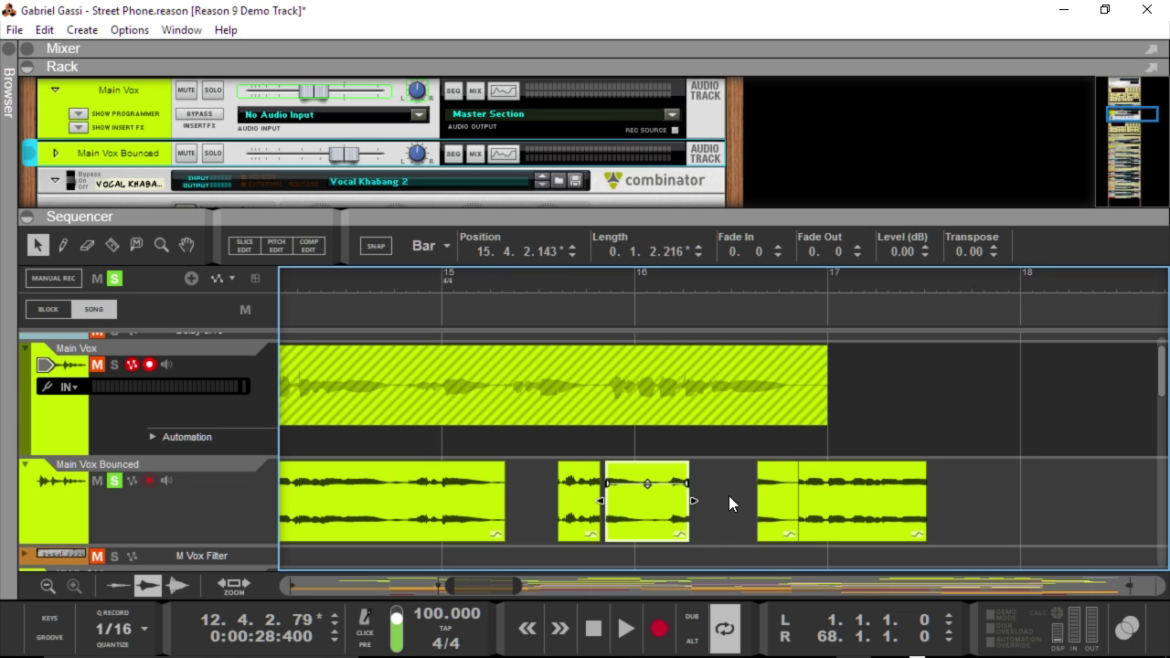
drag(769, 494, 742, 492)
drag(823, 498, 791, 498)
click(933, 377)
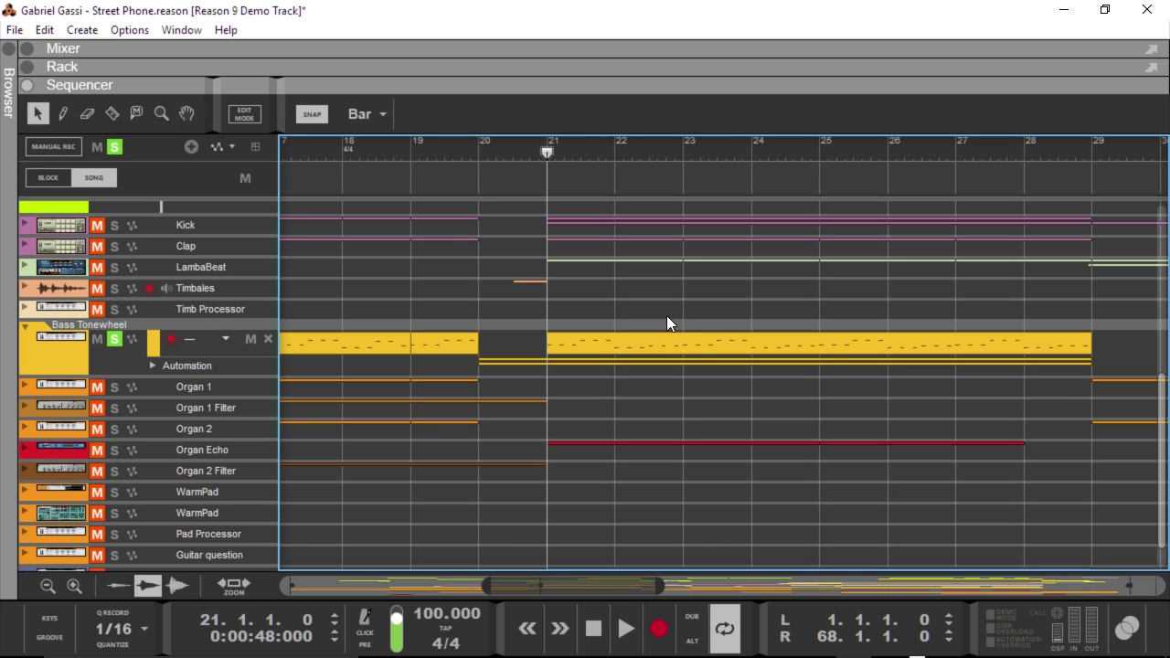
- Split the Bass Tonewheel clip at bar 25, reverse the bars 21–25 section, and play it
key(r)
click(827, 351)
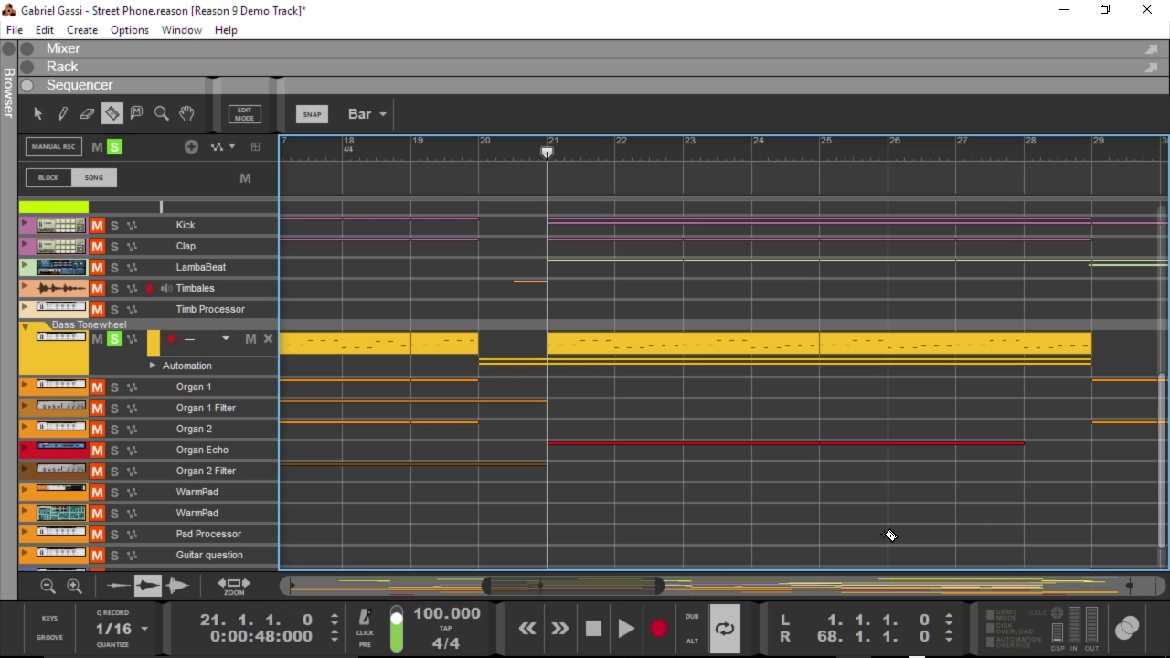
key(q)
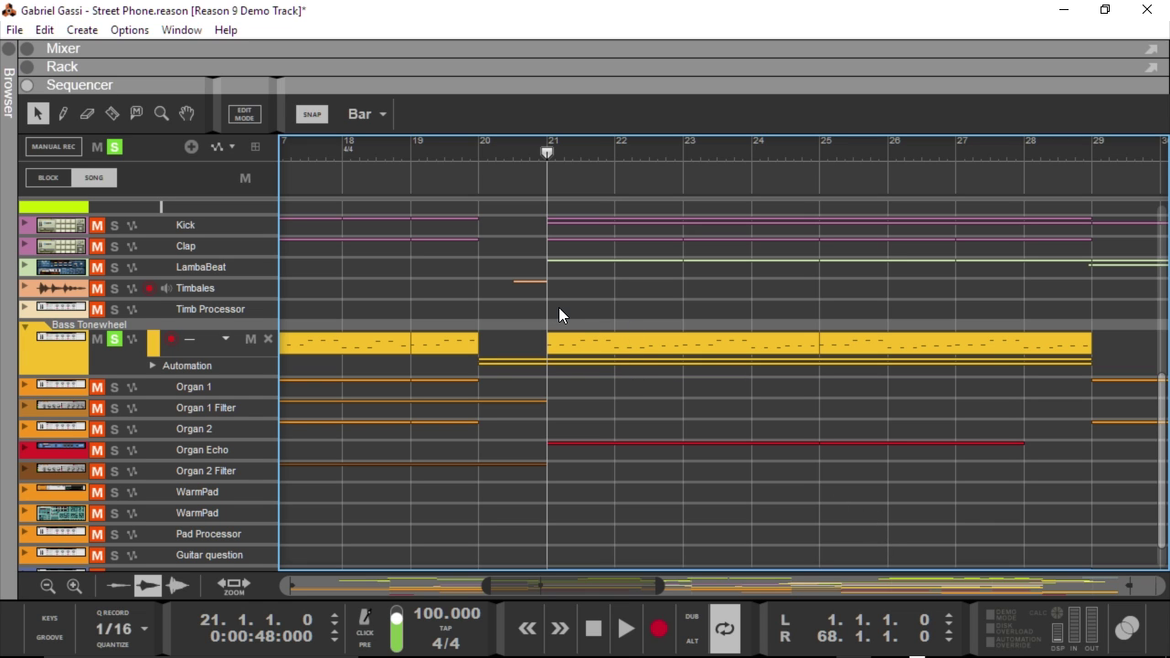
right_click(707, 346)
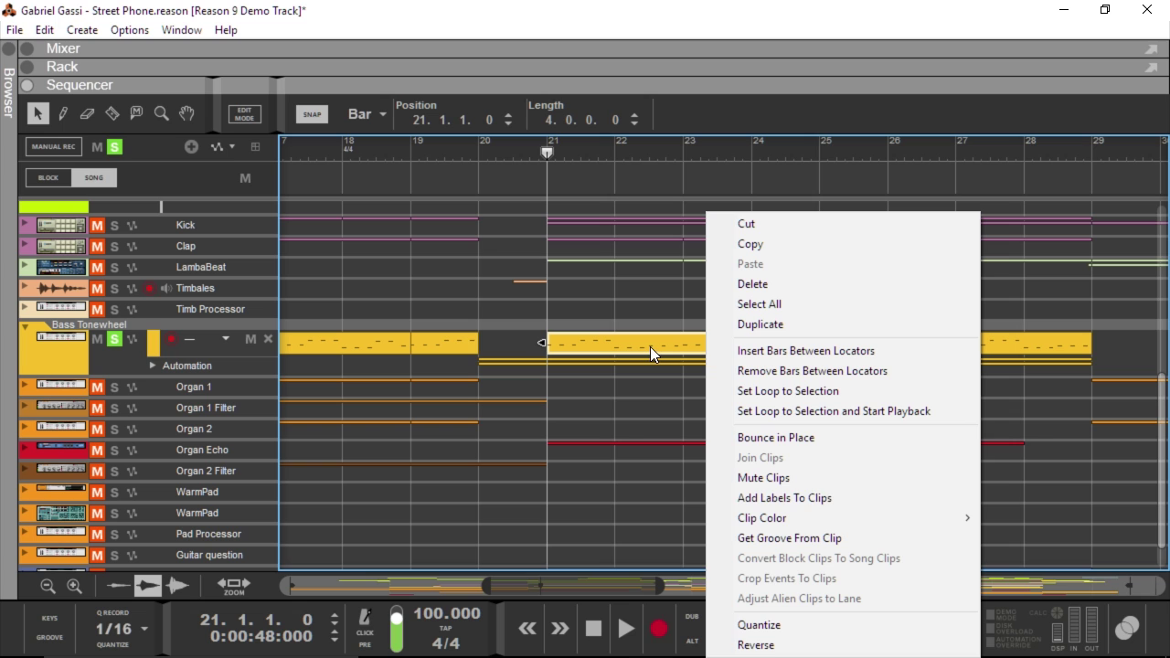
click(805, 645)
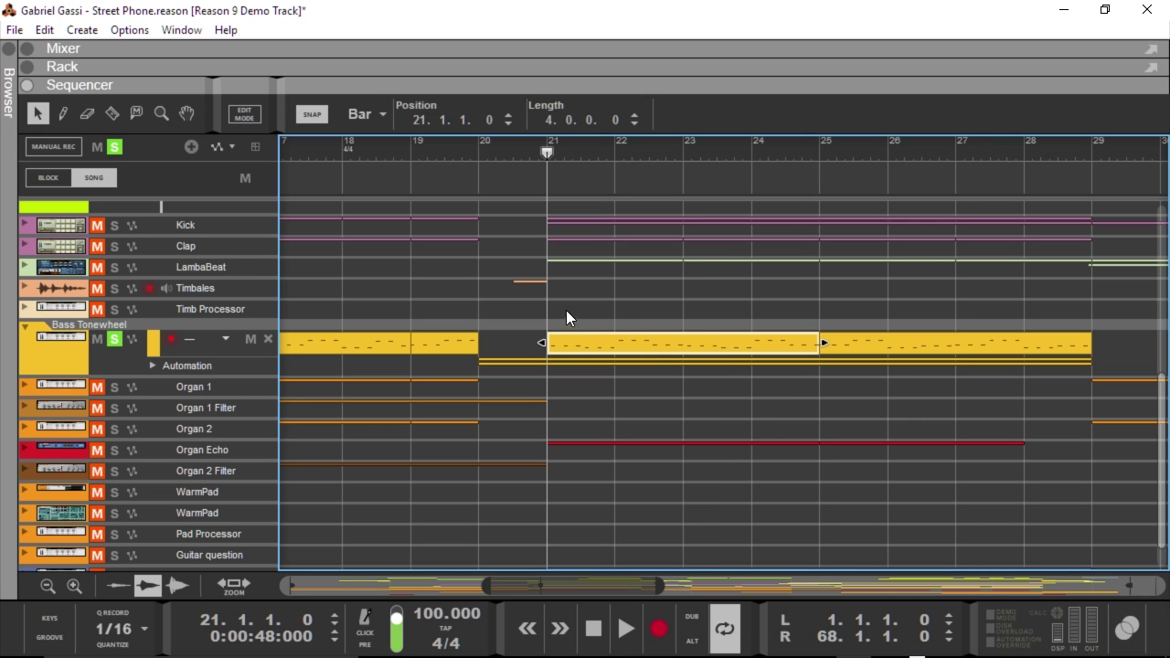
right_click(581, 351)
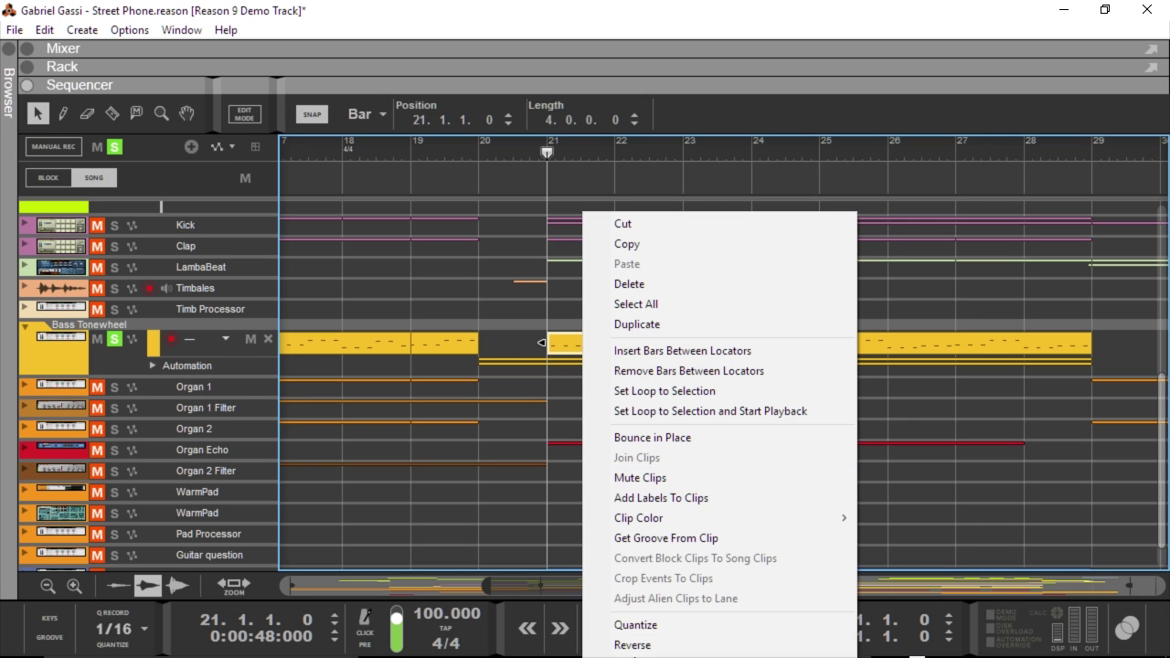
click(647, 646)
key(space)
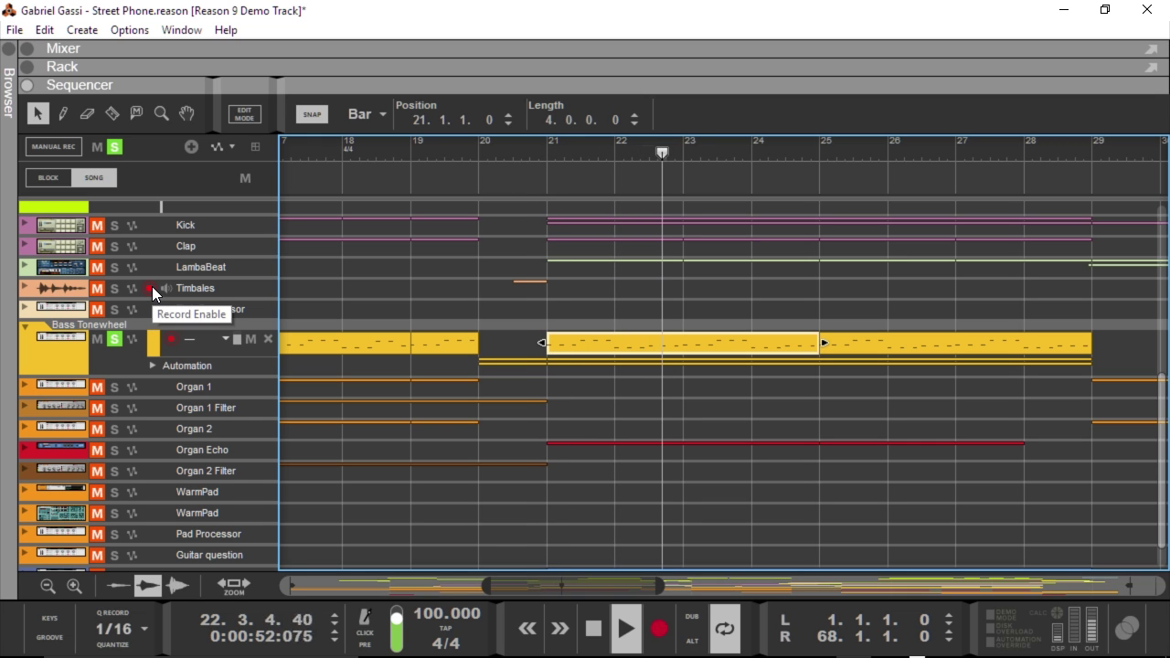
key(space)
- Shorten the Bass Tonewheel clip to end at bar 23 and play it from bar 21
drag(822, 346, 685, 345)
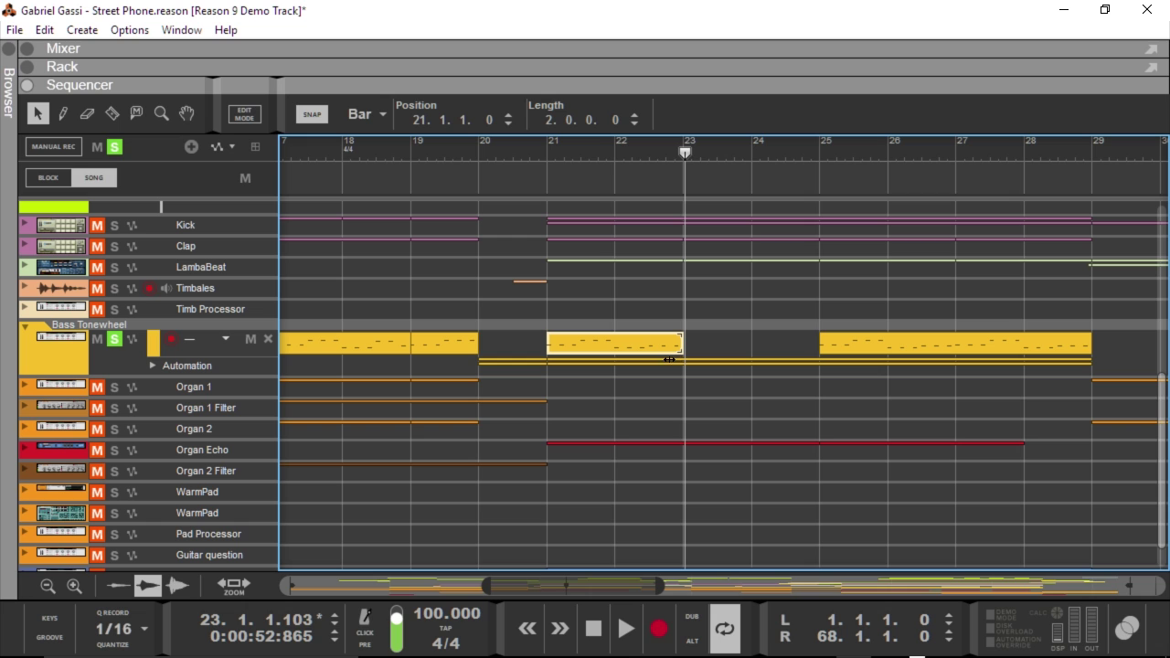
click(552, 137)
right_click(604, 346)
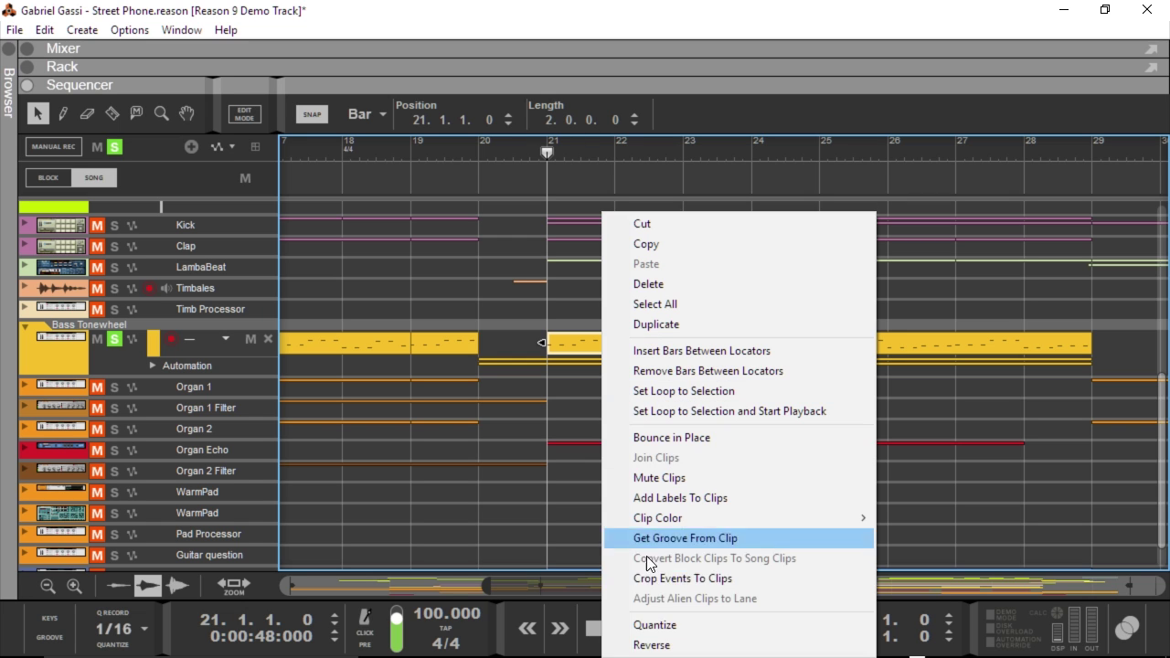
click(631, 641)
key(space)
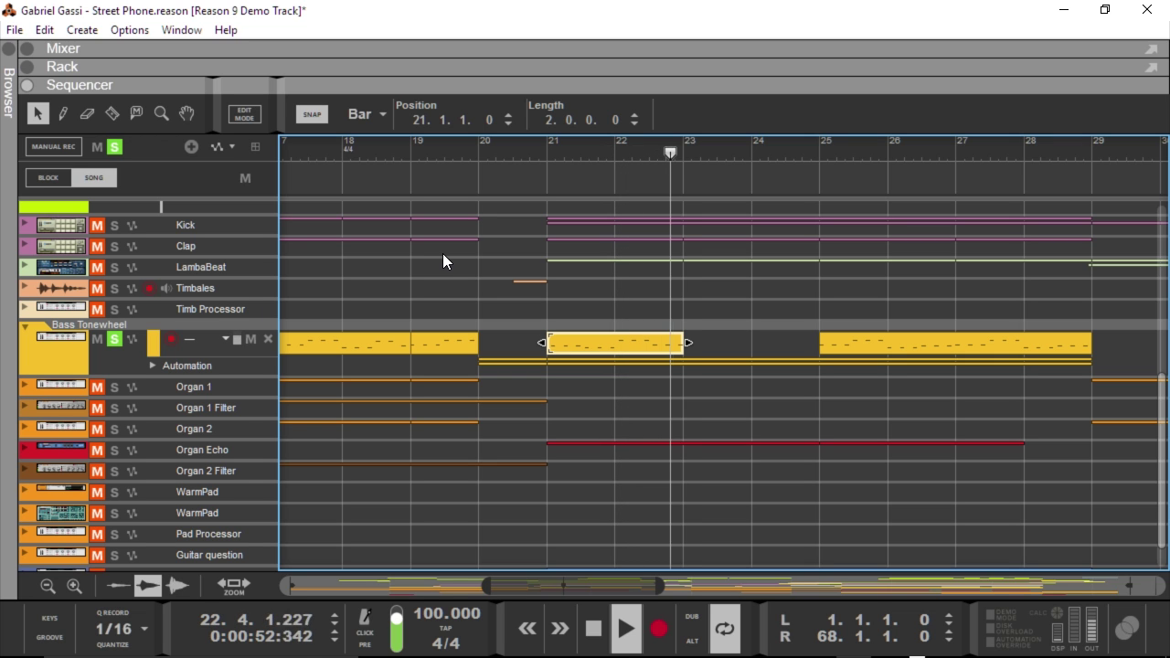
key(space)
- In the bars 21–23 clip, select the notes from bar 20.4 to the end and apply Reverse
double_click(590, 344)
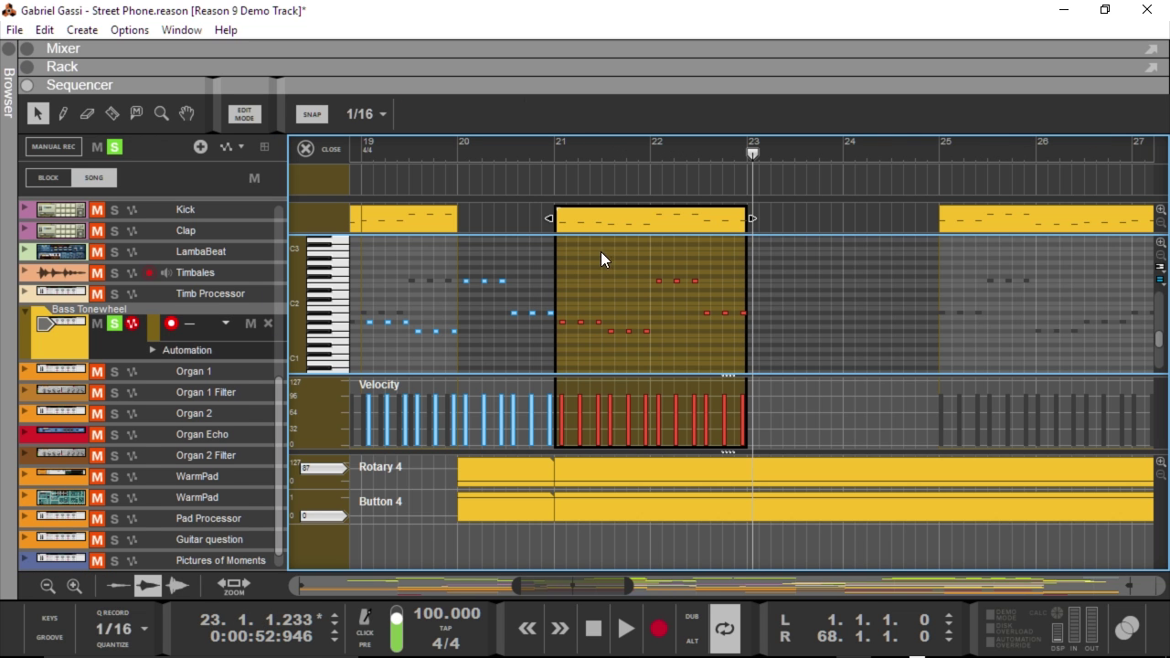
drag(528, 260, 828, 416)
scroll(691, 301, up, 3)
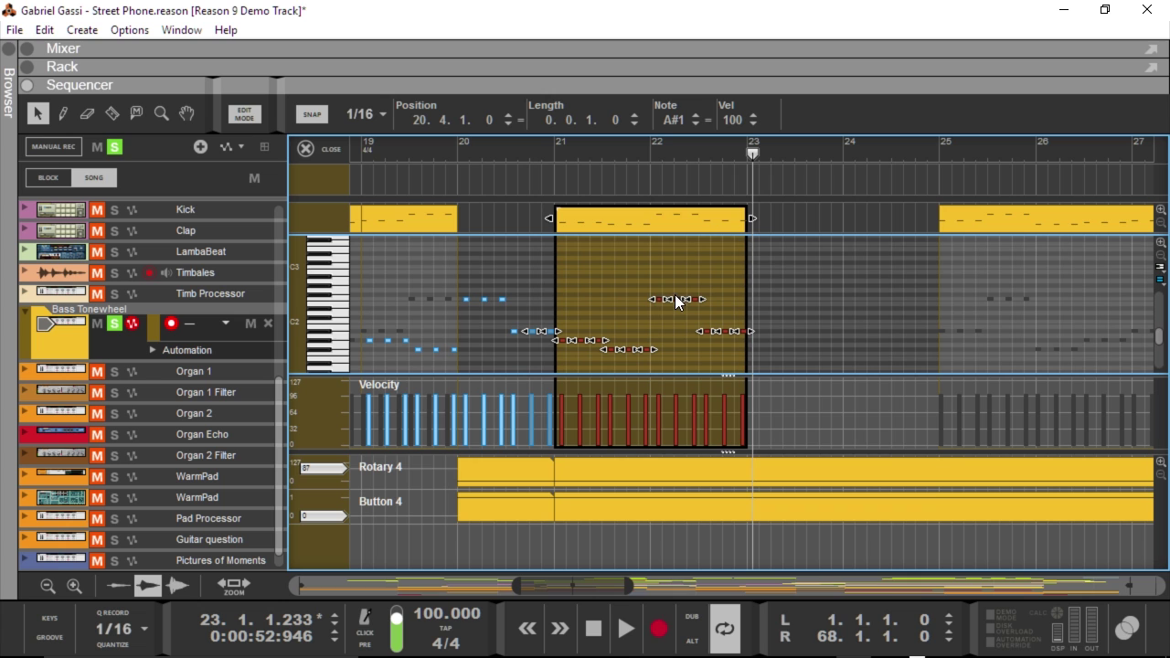
right_click(658, 298)
click(713, 626)
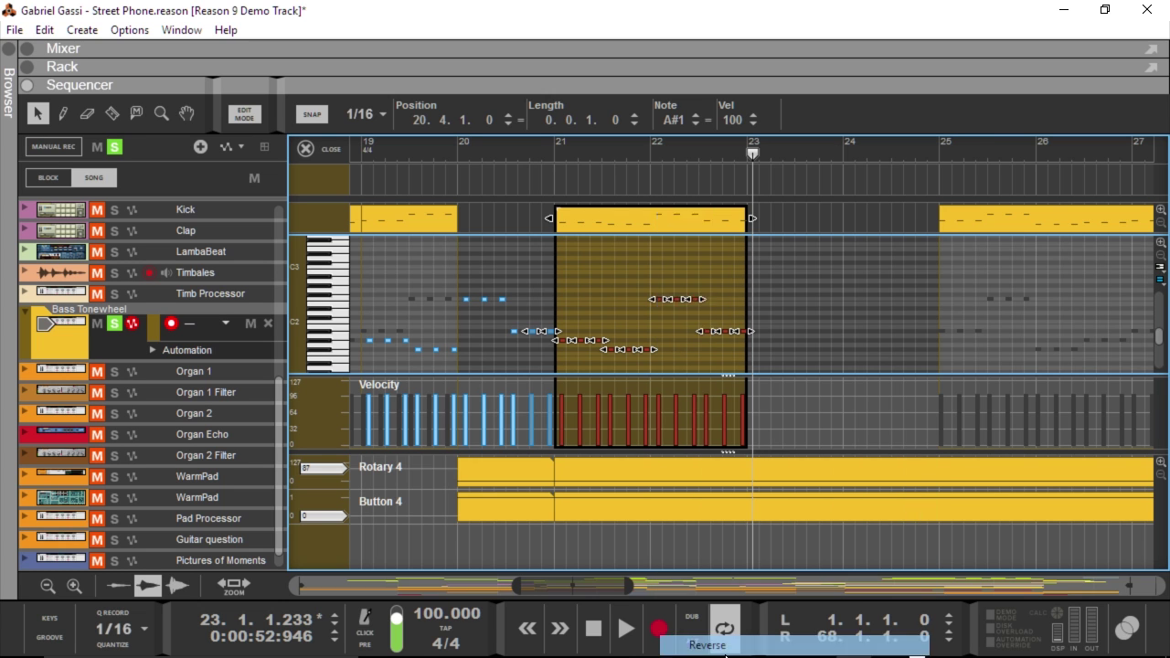
click(677, 293)
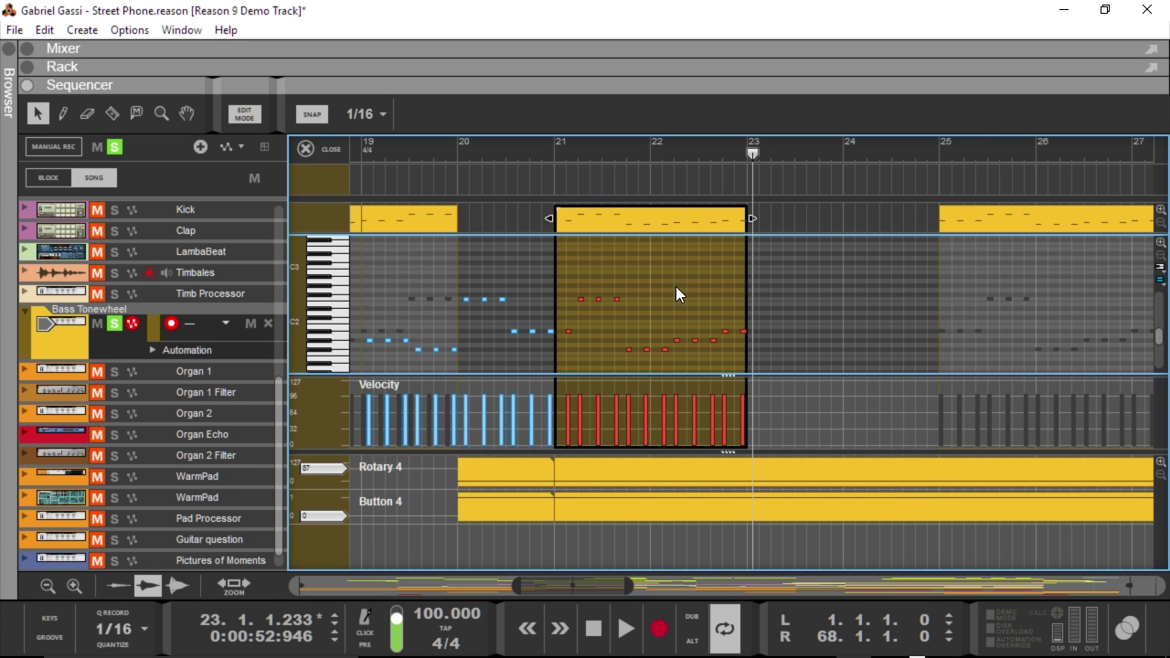
- Play from bar 21 to hear the reversed notes, then stop
key(ctrl+e)
click(571, 175)
key(space)
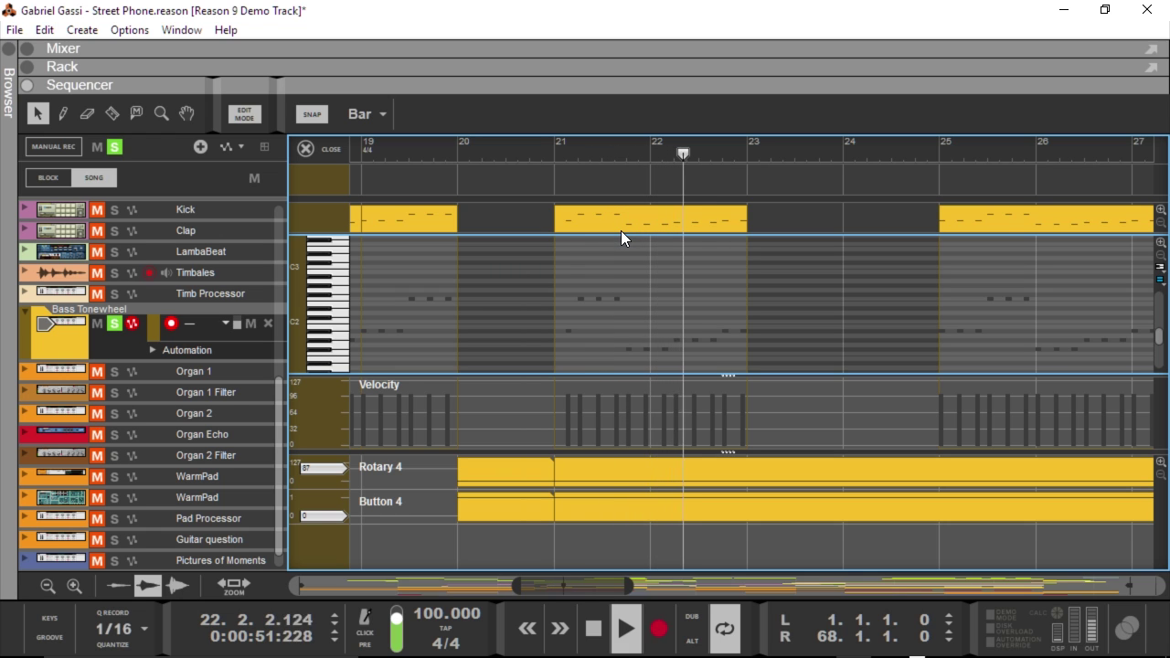
key(space)
- Close the clip editor, delete the bars 21–23 clip, then undo the deletion
click(617, 225)
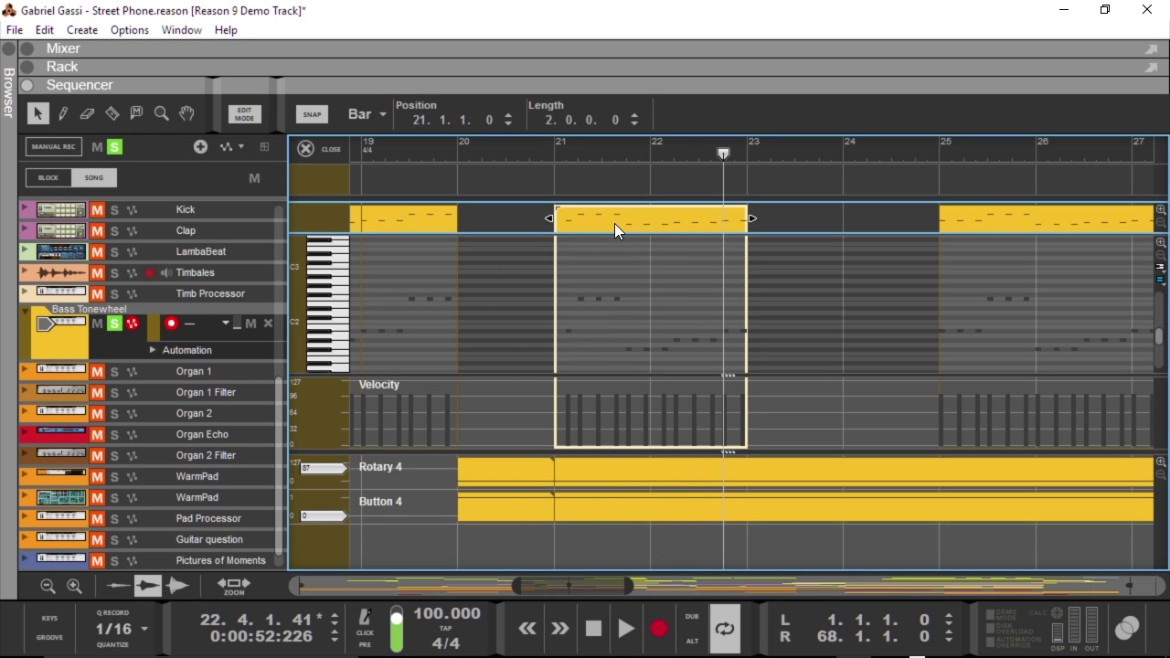
click(317, 149)
key(Delete)
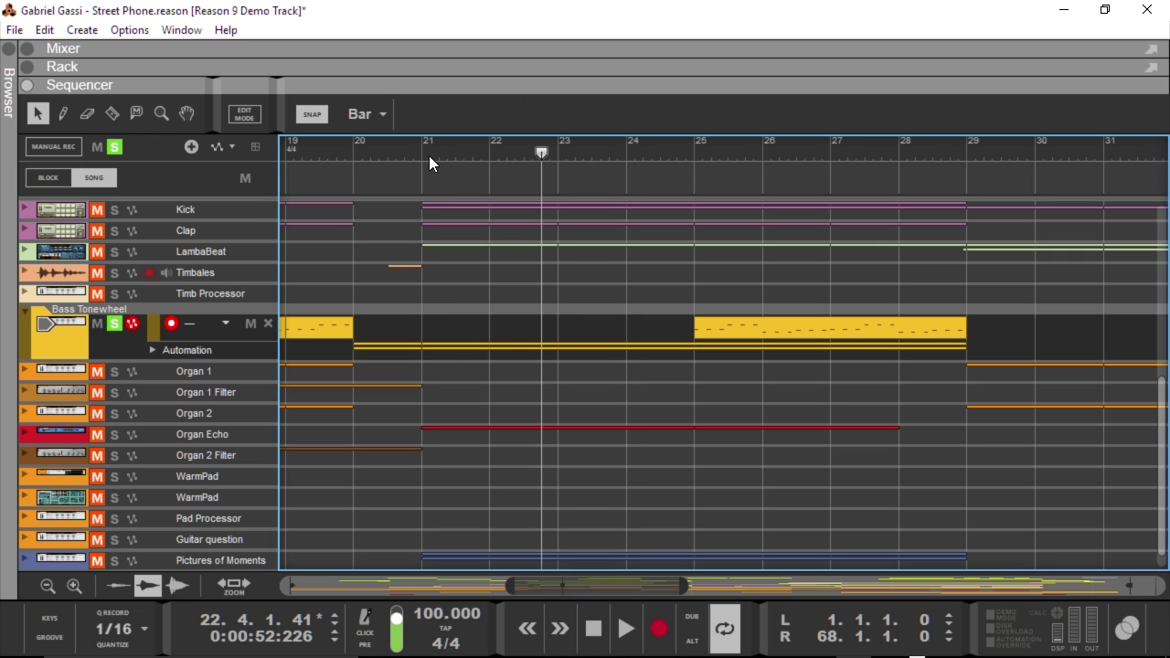
click(429, 156)
key(ctrl+z)
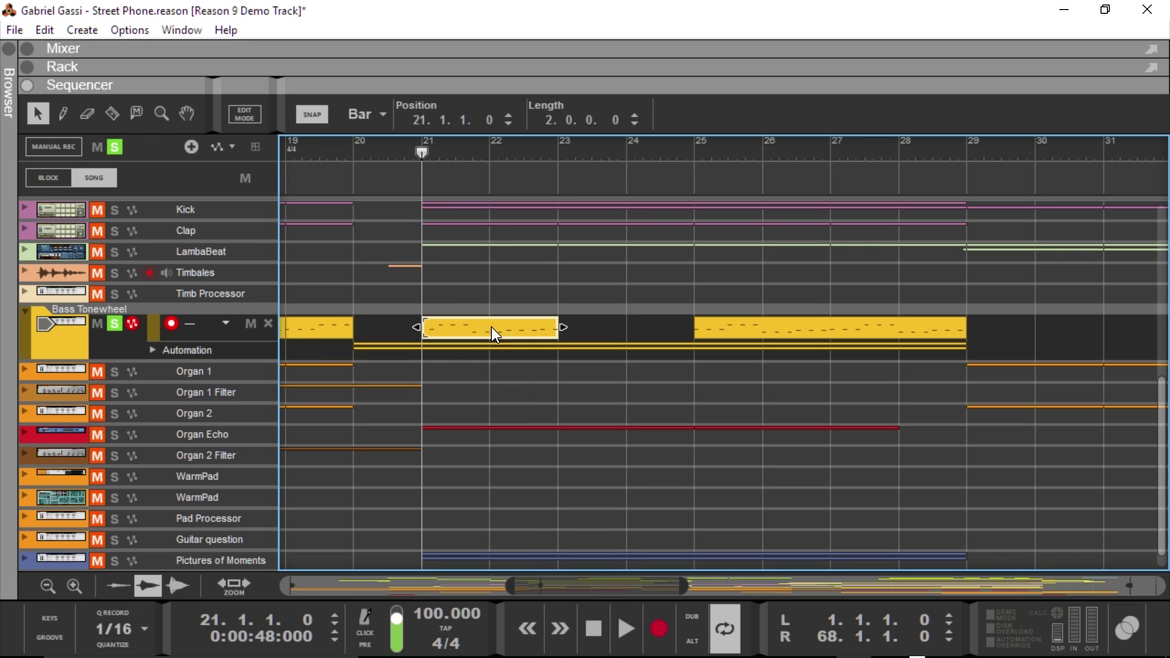
- Open the bars 21–23 clip and delete all of its notes
double_click(477, 326)
scroll(744, 273, down, 2)
key(ctrl+a)
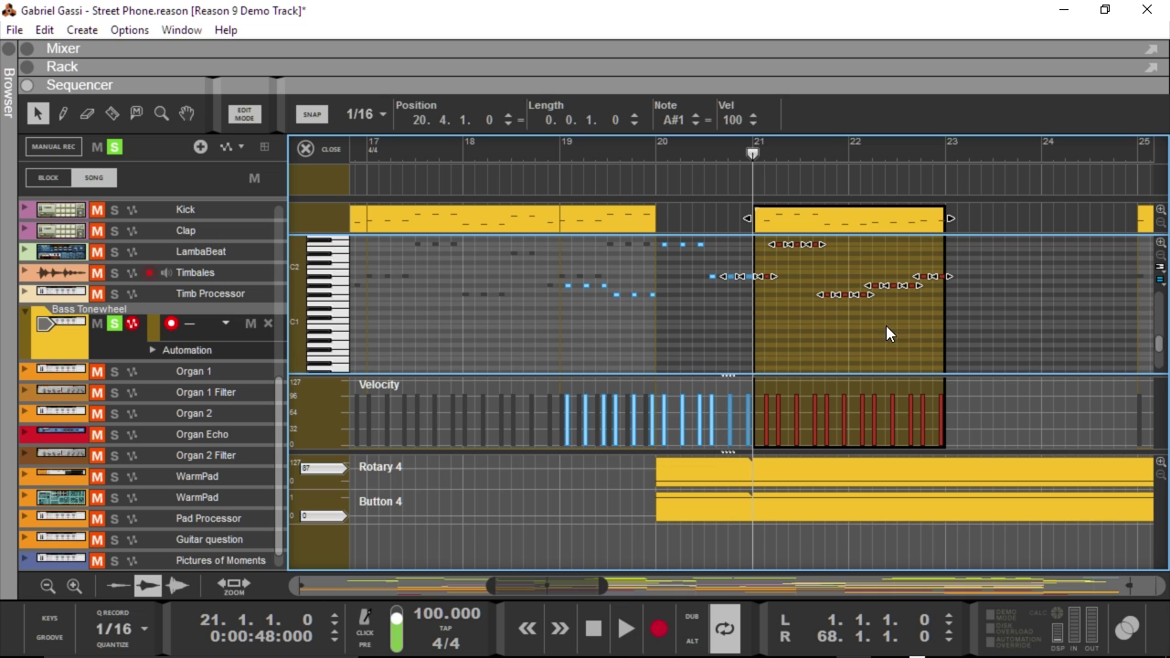
scroll(877, 302, up, 2)
key(Delete)
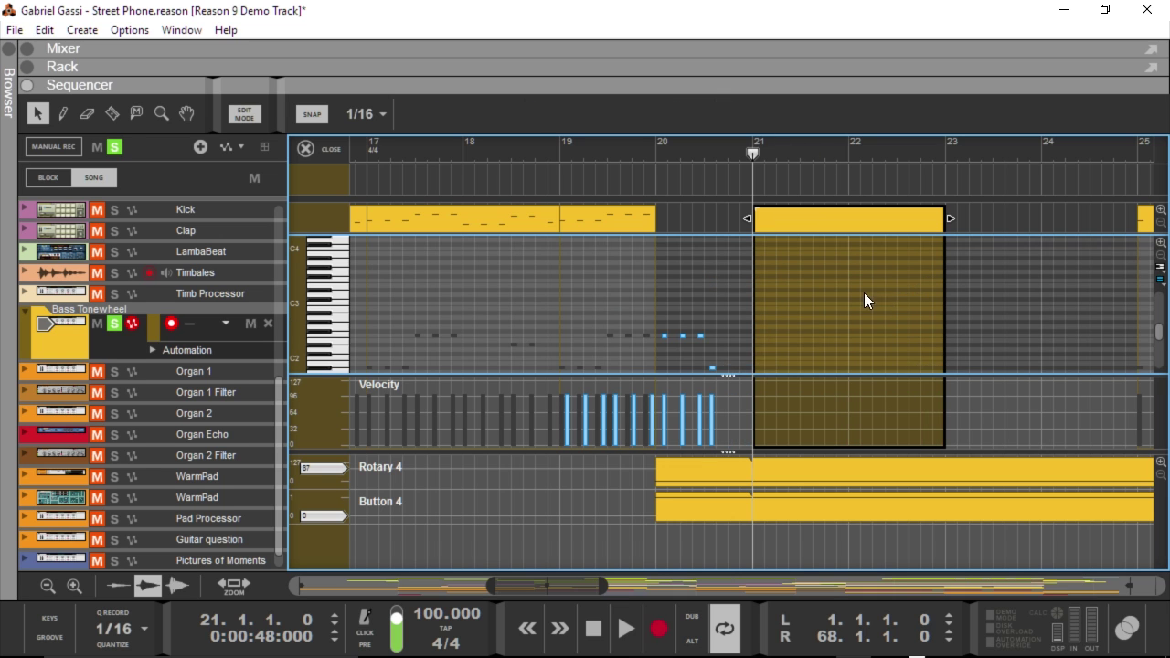
scroll(605, 259, down, 2)
scroll(471, 280, up, 2)
scroll(867, 300, down, 3)
click(868, 301)
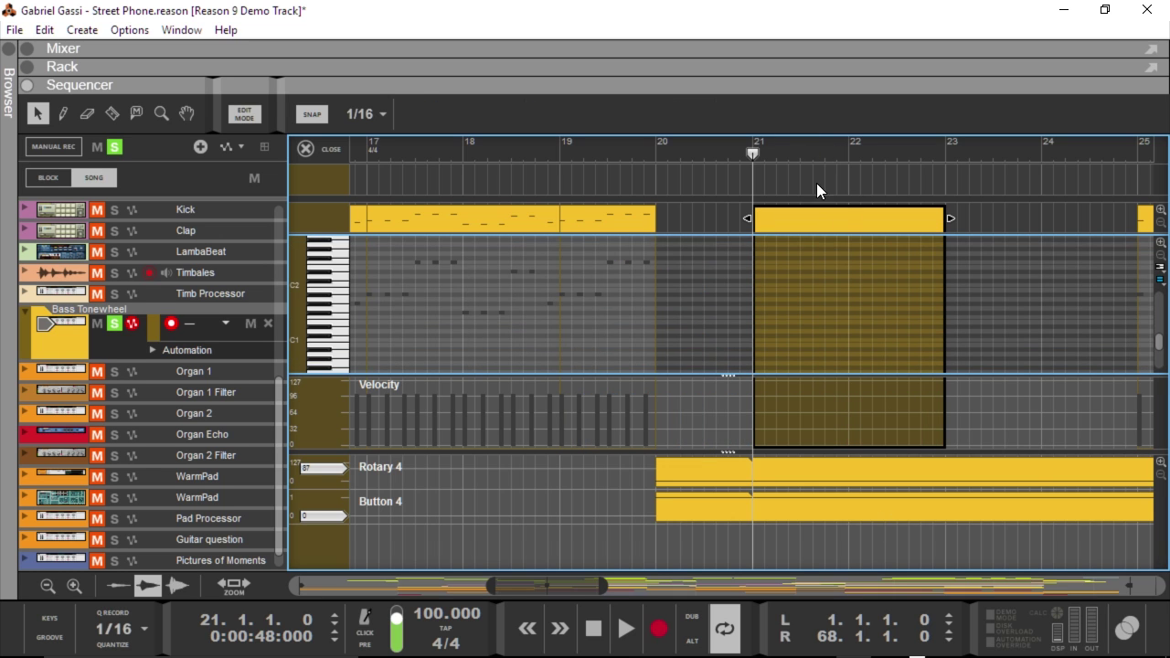
- With Bar snap, draw one-bar A#1 notes at bars 21 and 22
click(369, 114)
click(384, 137)
key(p)
click(765, 293)
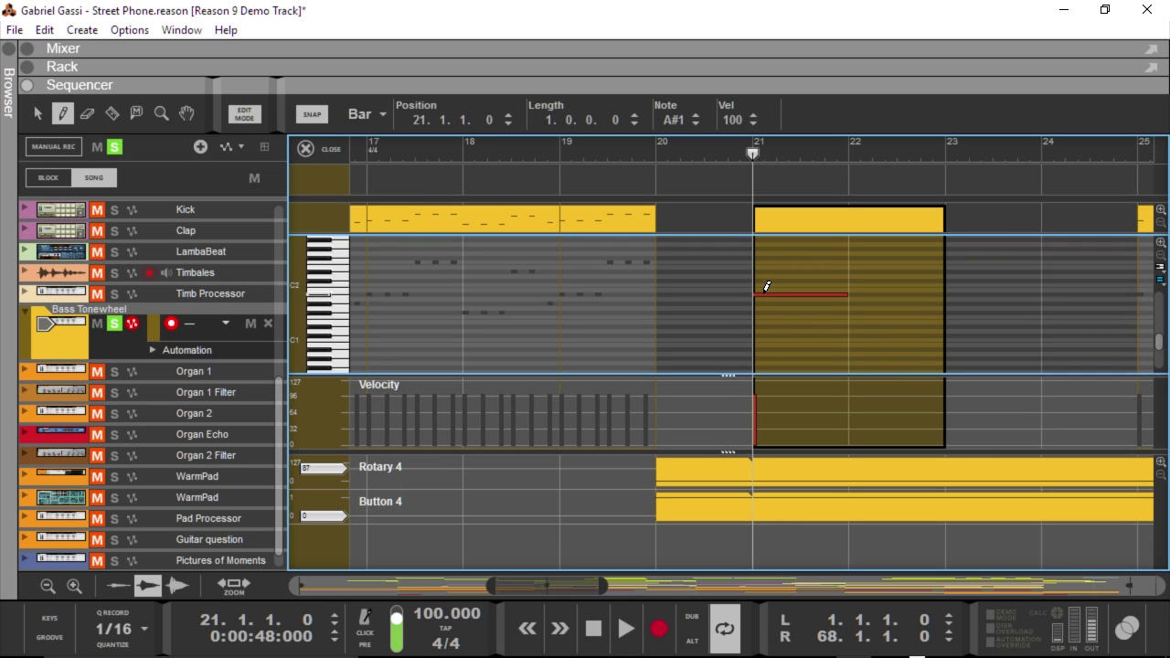
key(q)
key(w)
click(881, 299)
key(q)
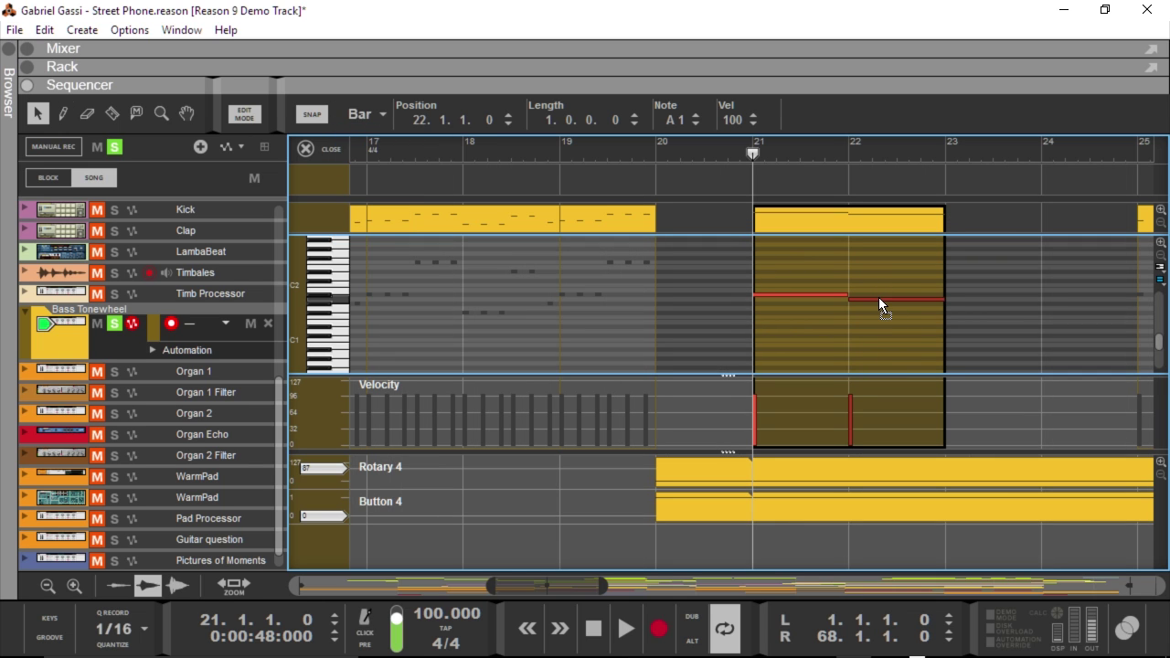
drag(879, 298, 878, 295)
key(ctrl+Right)
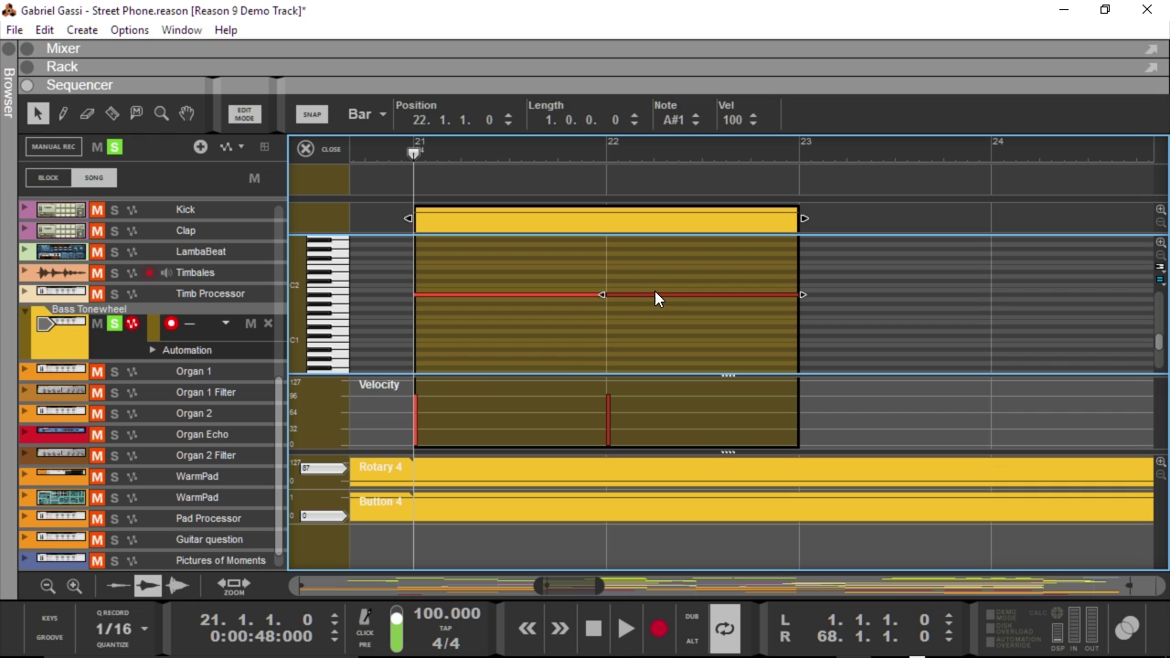
click(617, 345)
- Set snap to 1/8, shorten both notes to half a bar, then undo it
click(366, 114)
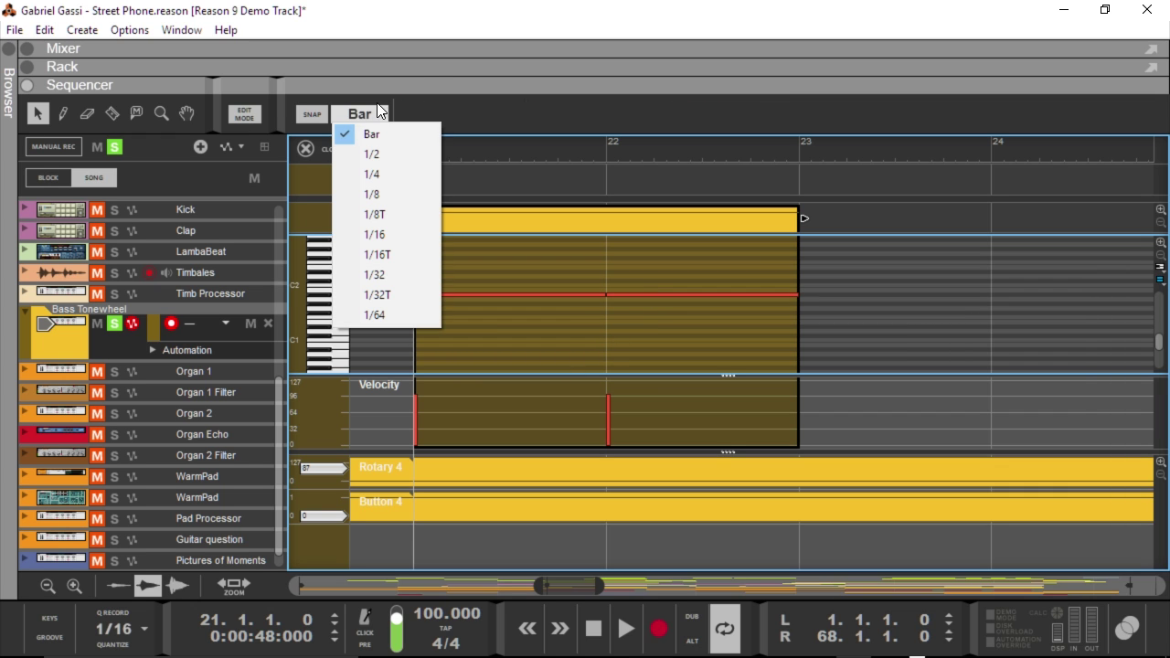
click(657, 244)
click(368, 113)
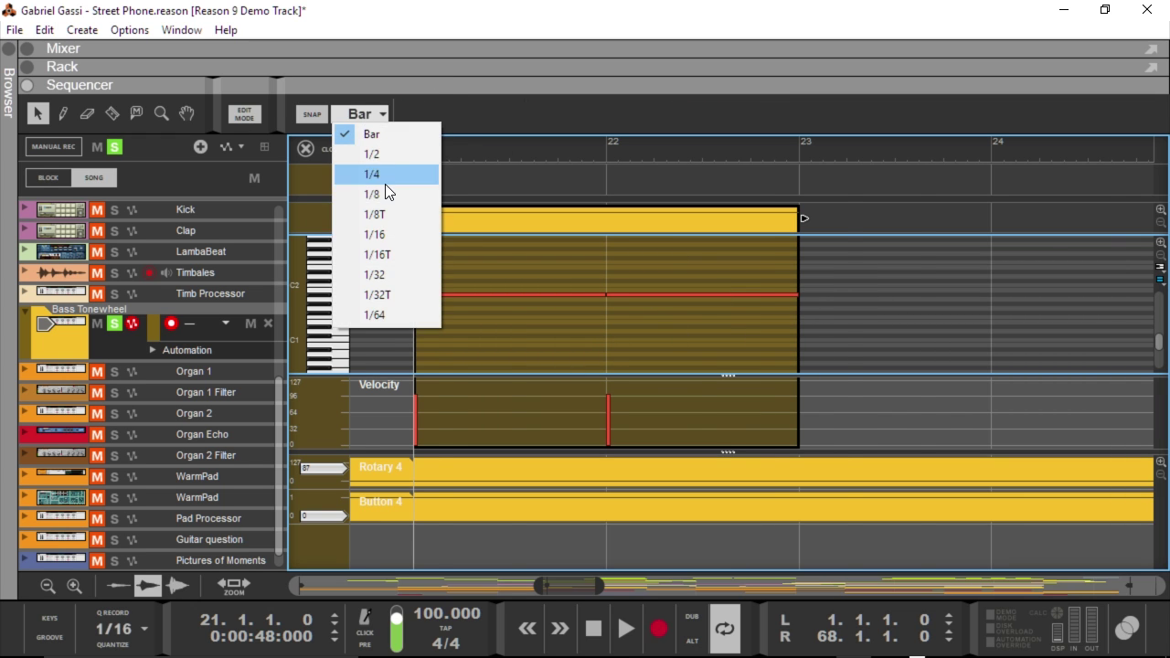
click(385, 185)
key(ctrl+a)
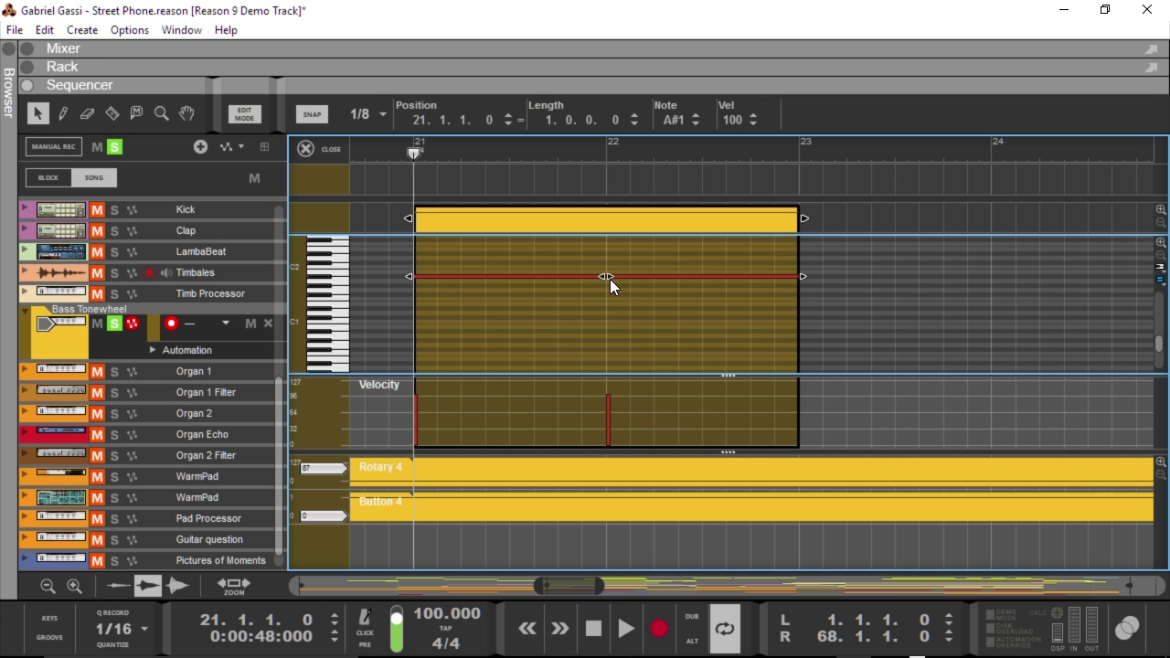
drag(610, 279, 553, 277)
click(614, 337)
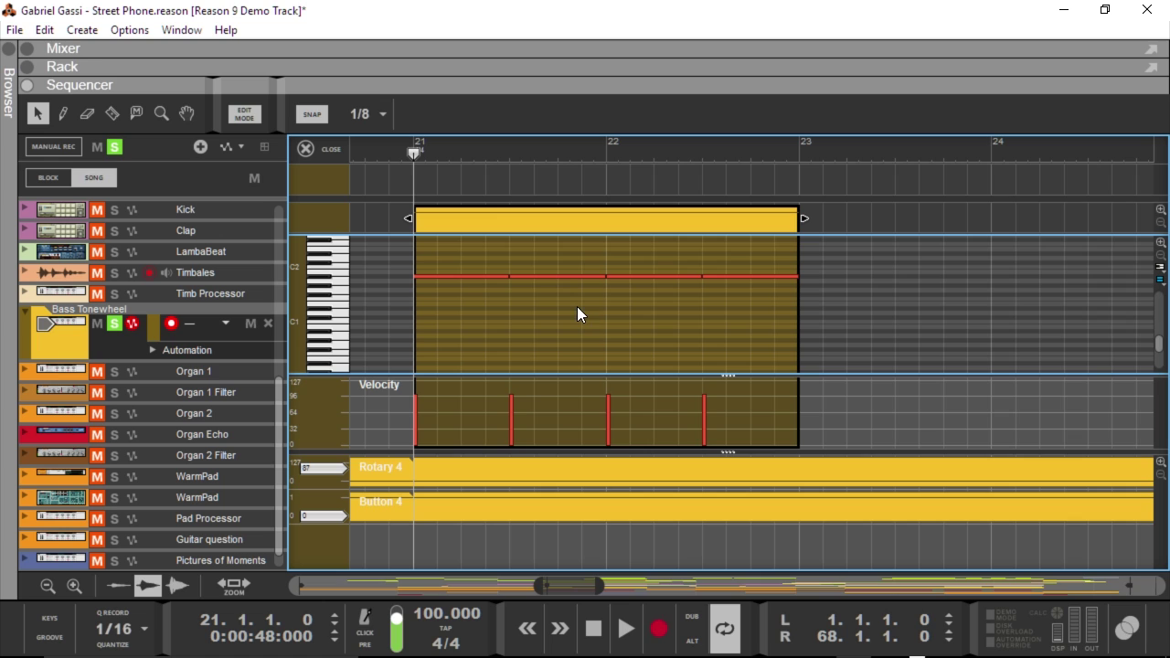
key(ctrl+z)
key(ctrl+z)
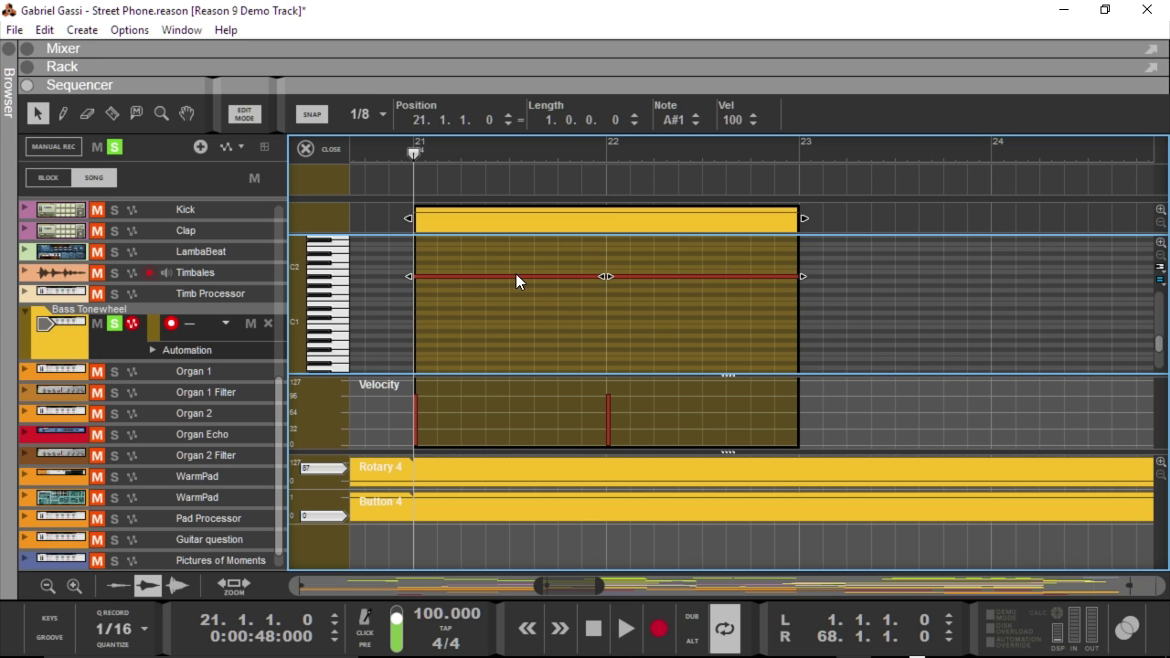
- Cut the bar-21 and bar-22 notes in half with the Razor and play the four notes
key(r)
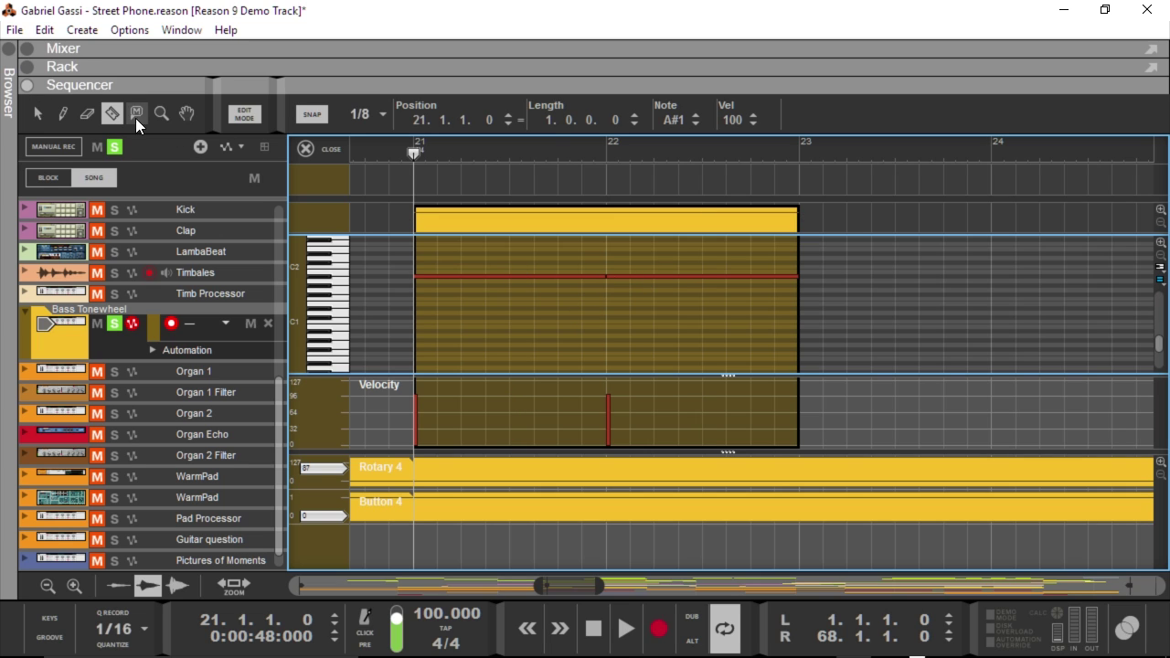
click(510, 277)
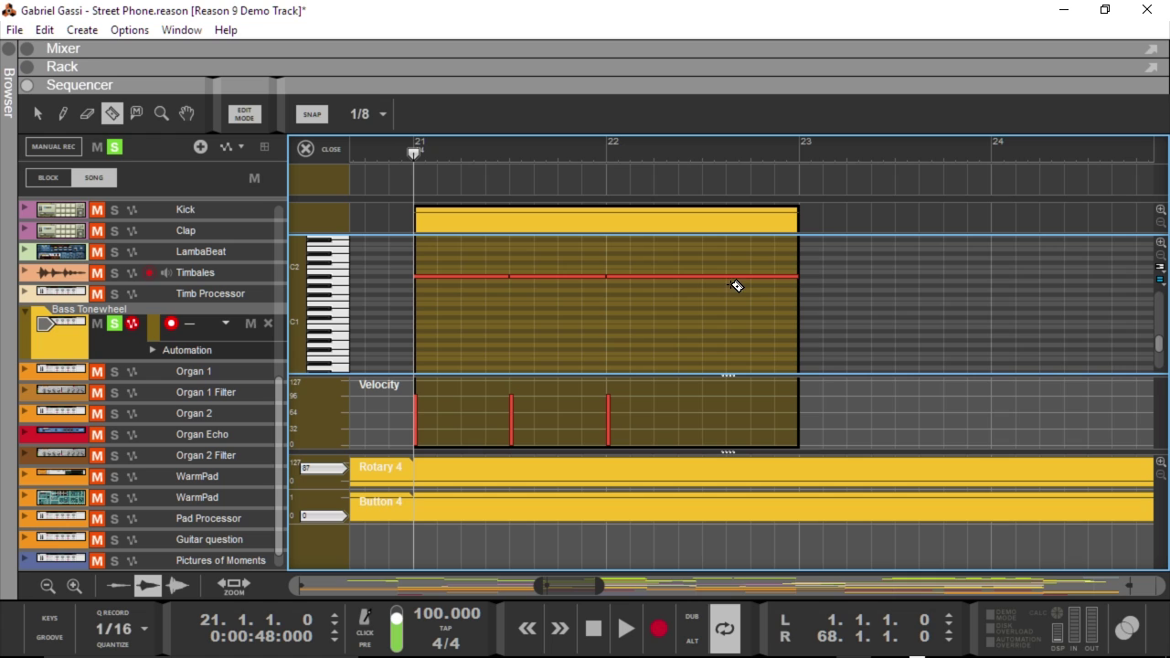
click(703, 276)
key(q)
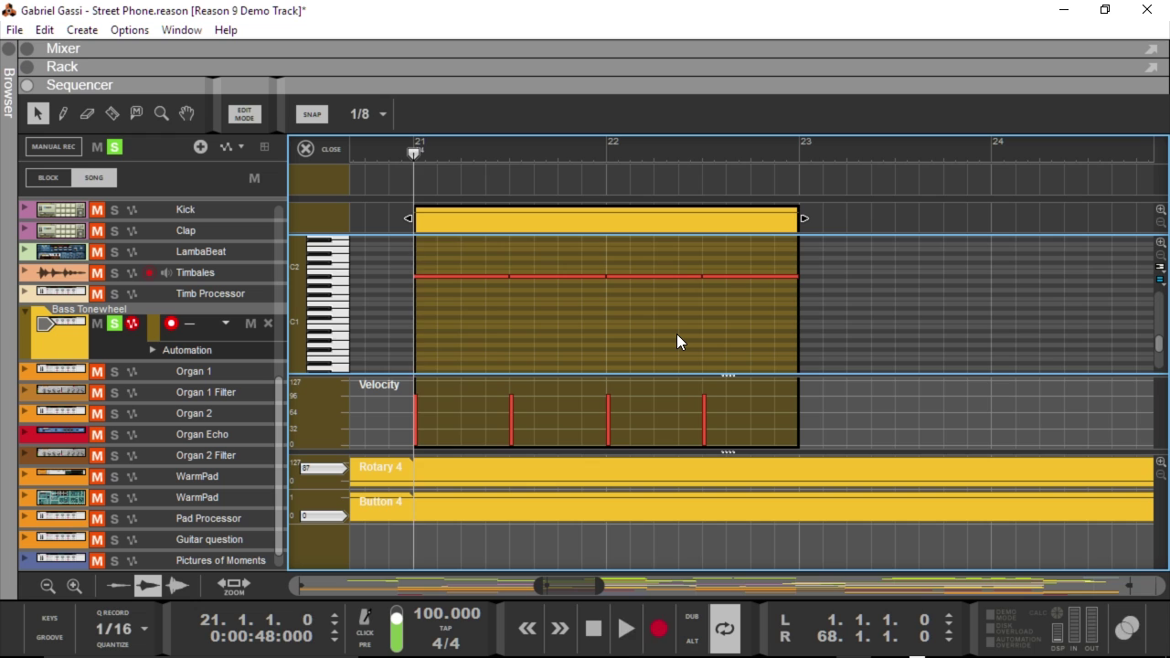
key(space)
key(space)
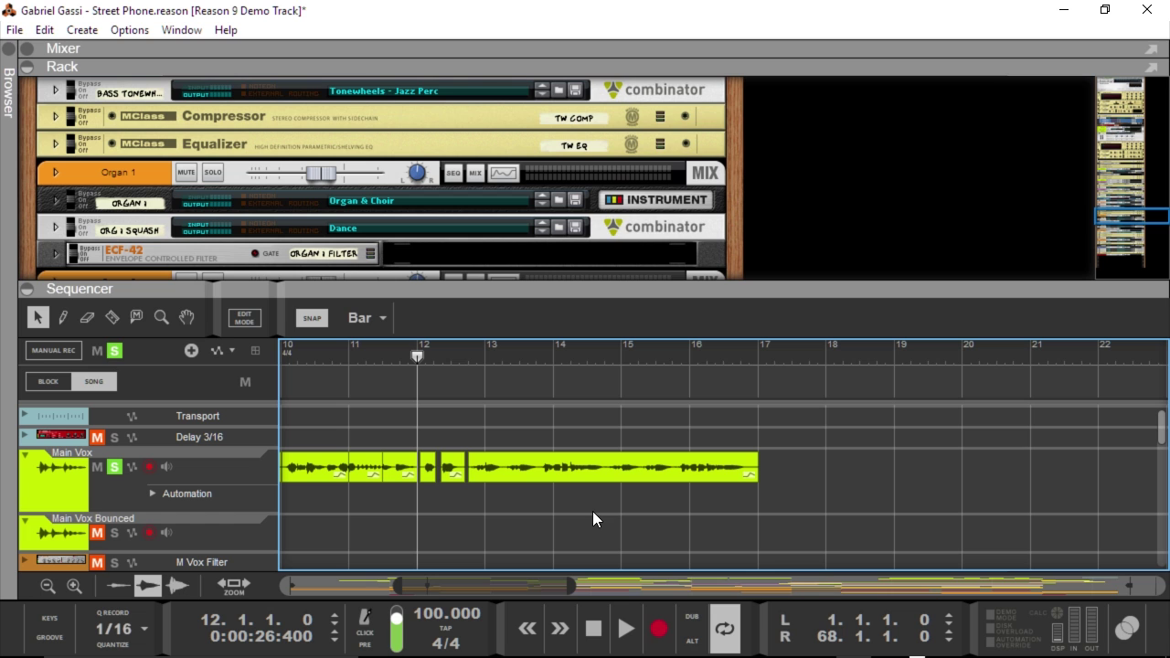
- Bounce the long Main Vox clip to MIDI via Bounce Audio Clips To MIDI
right_click(557, 482)
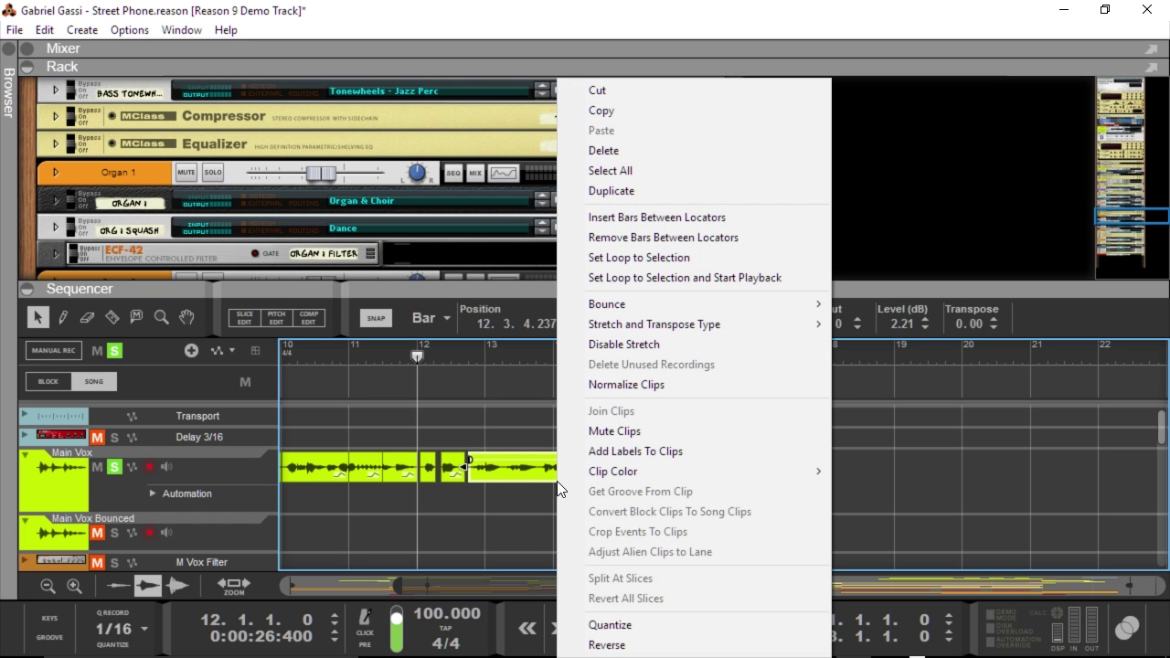
mouse_move(583, 307)
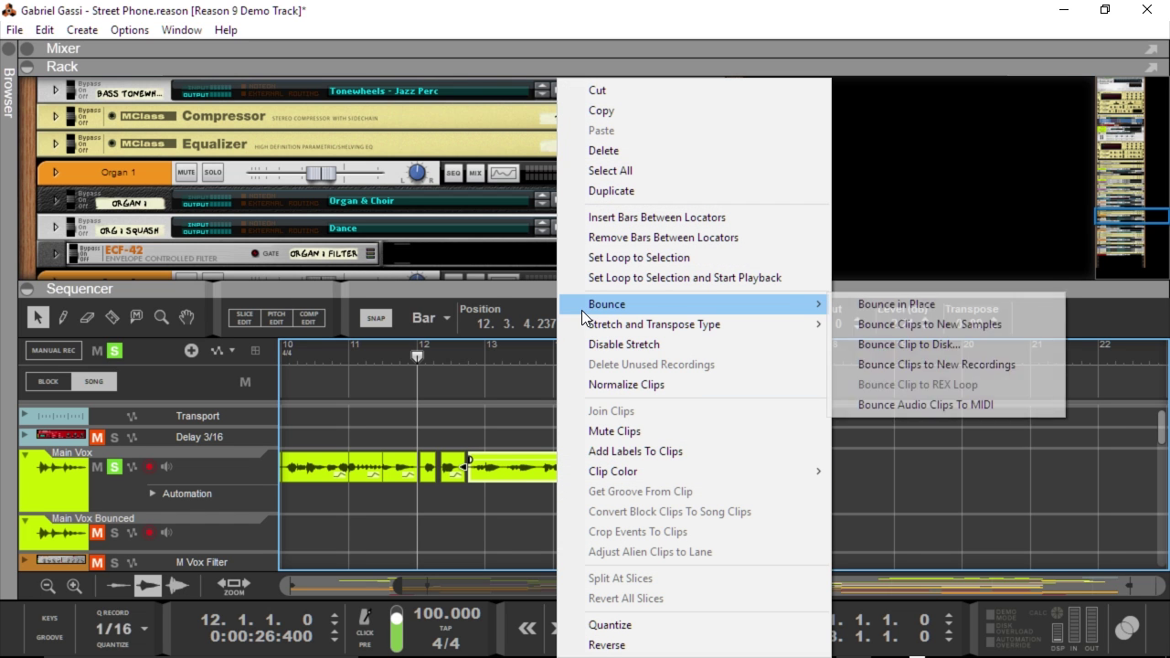
click(1013, 407)
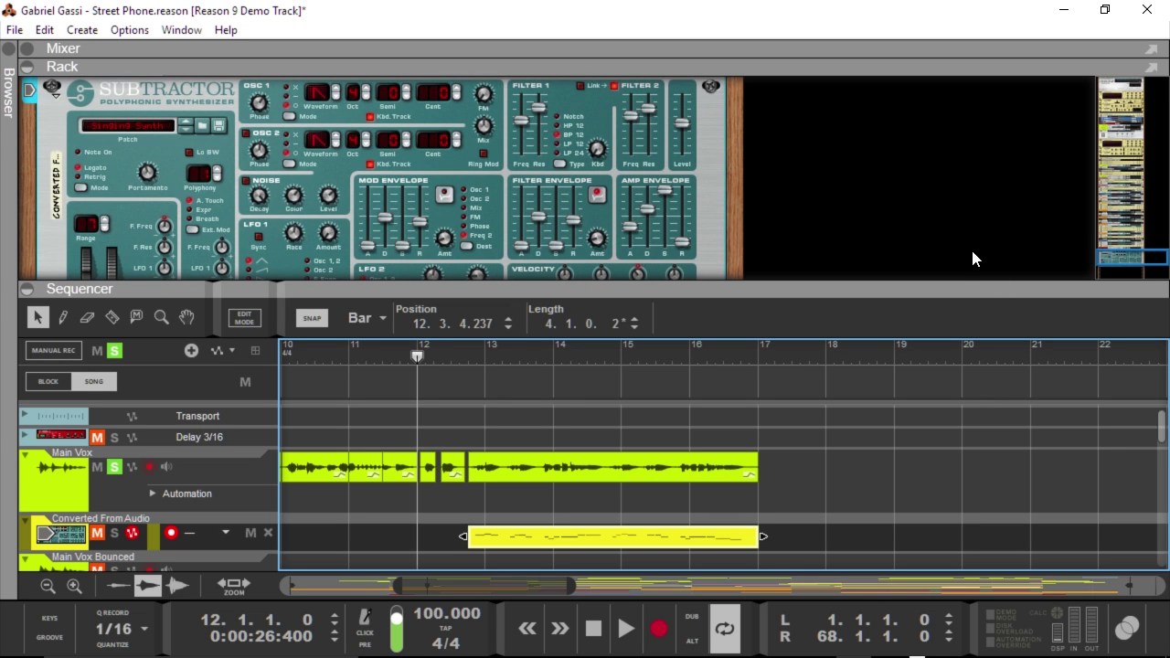
- Play from bar 13 to hear the vocal converted to MIDI
click(601, 423)
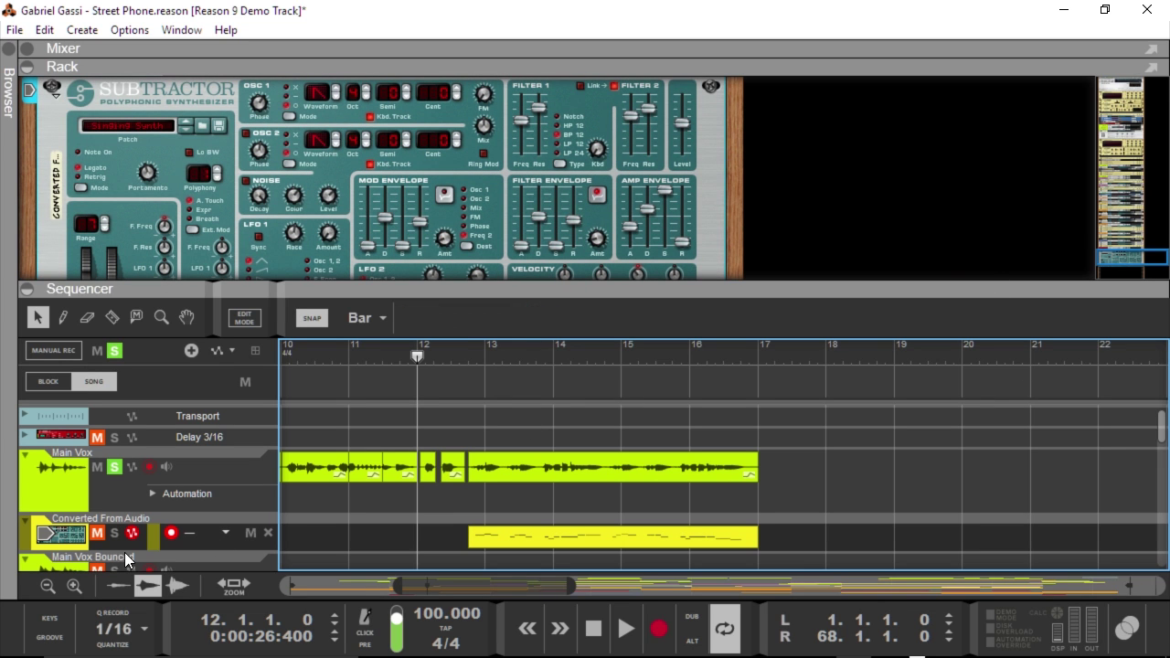
click(487, 353)
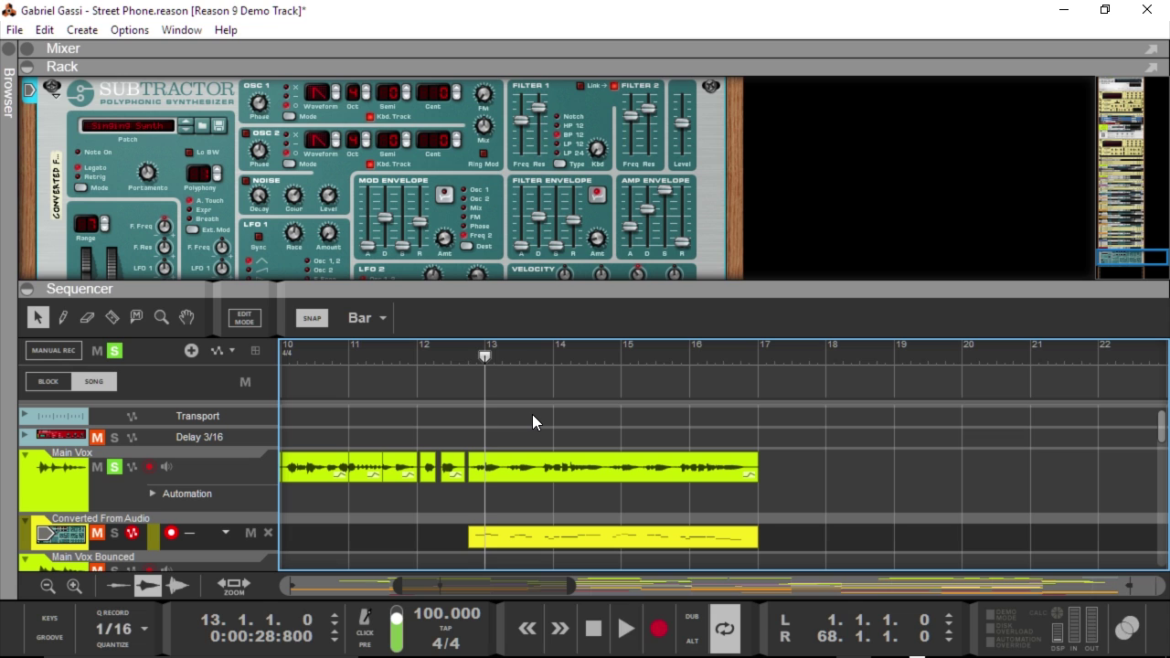
key(space)
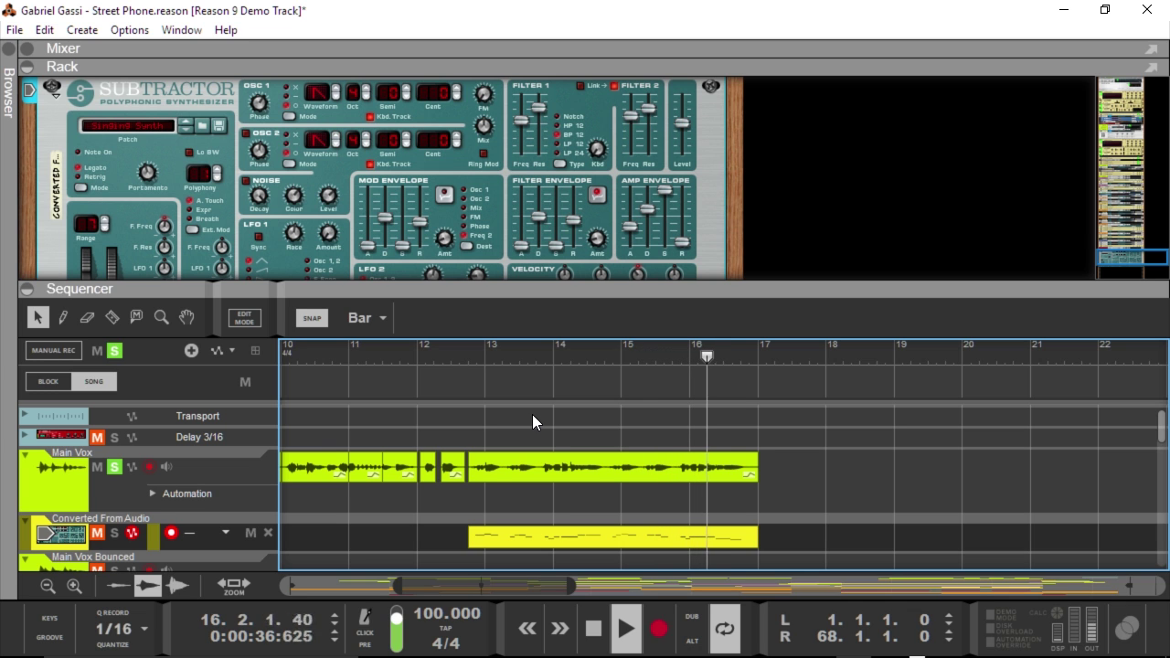
- Stop playback and dismiss the Main Vox clip's context menu without choosing anything
key(space)
scroll(549, 241, down, 3)
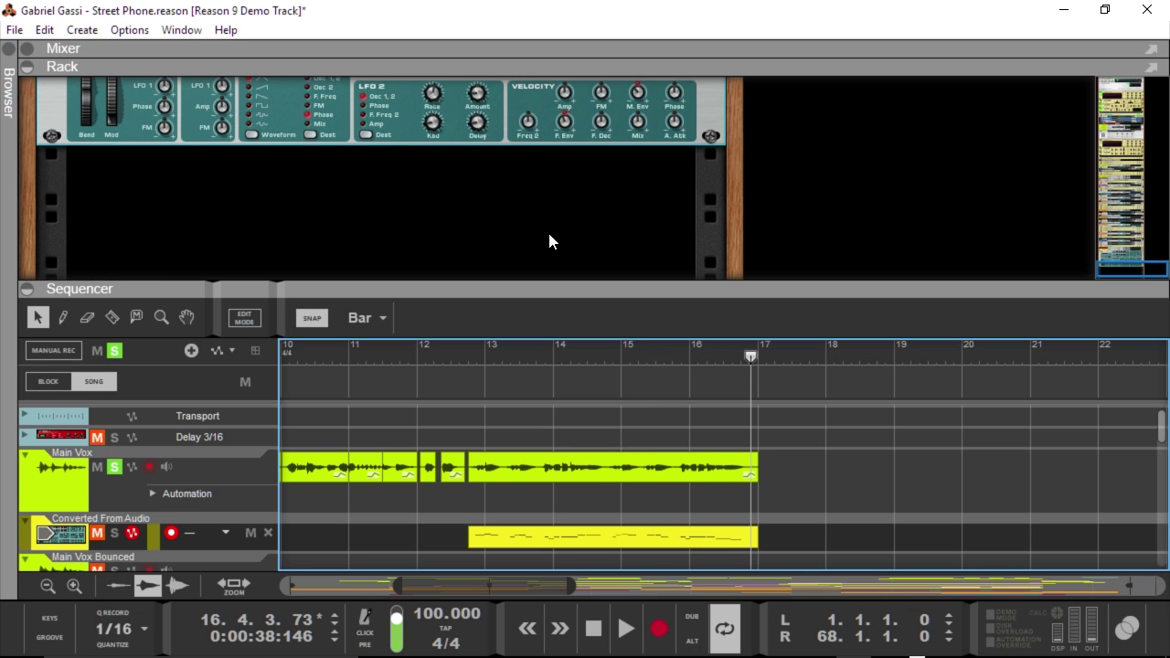
right_click(515, 461)
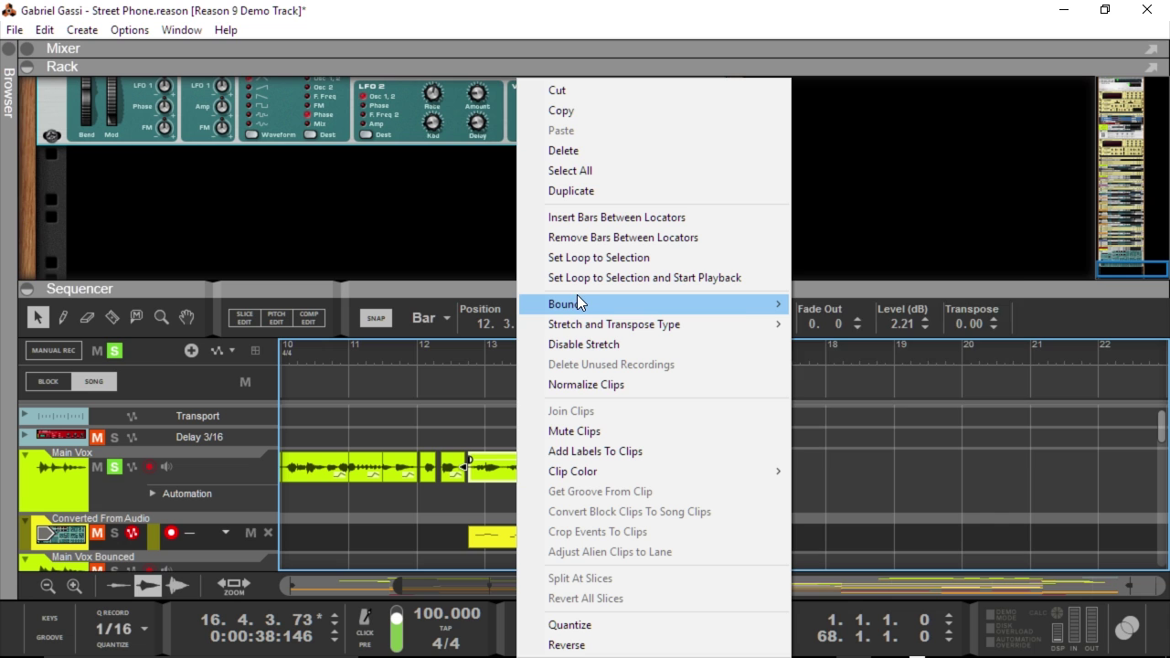
mouse_move(577, 301)
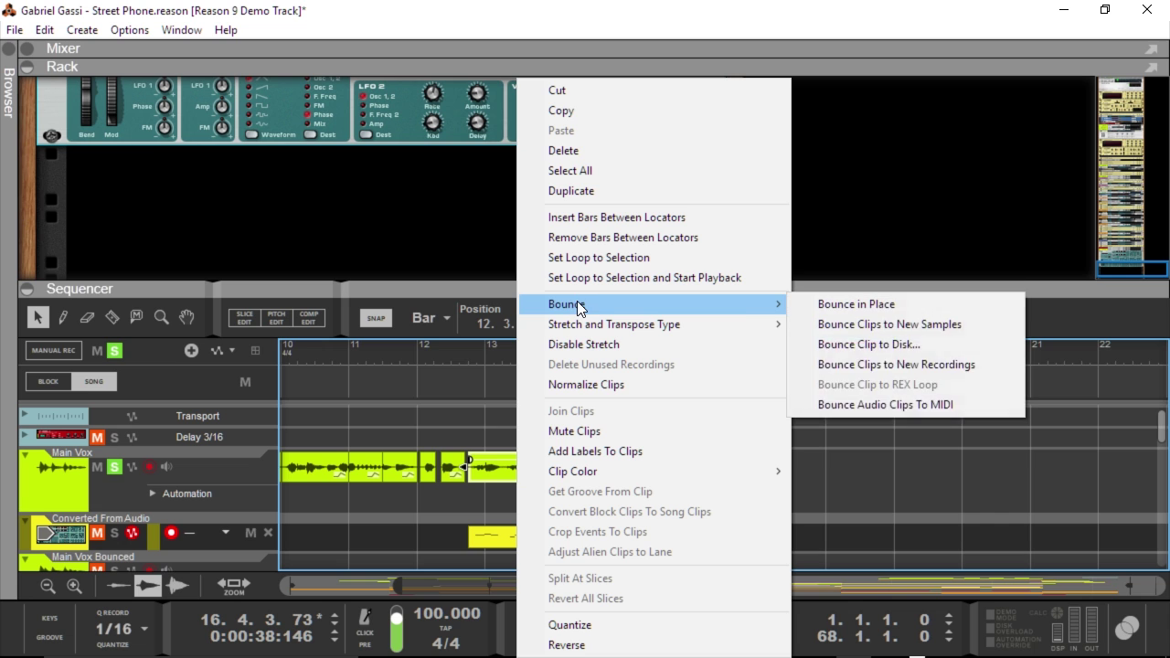
click(925, 405)
- Add a Thor Polysonic Synthesizer from the rack's Instruments menu
right_click(284, 184)
mouse_move(375, 330)
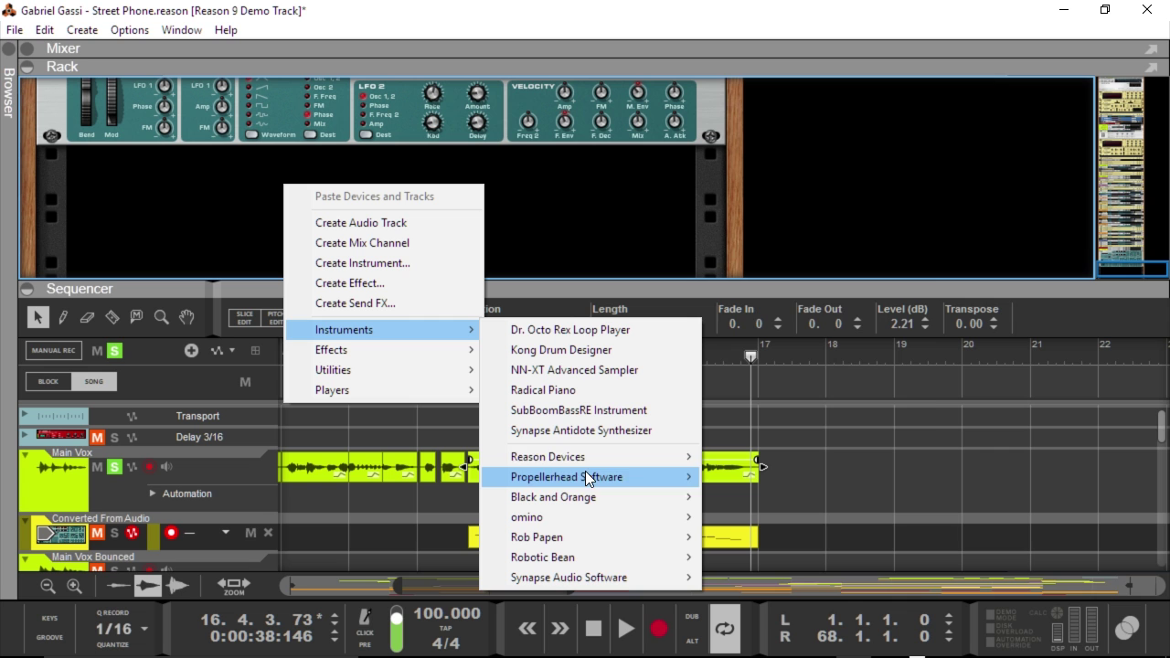
mouse_move(567, 457)
click(784, 303)
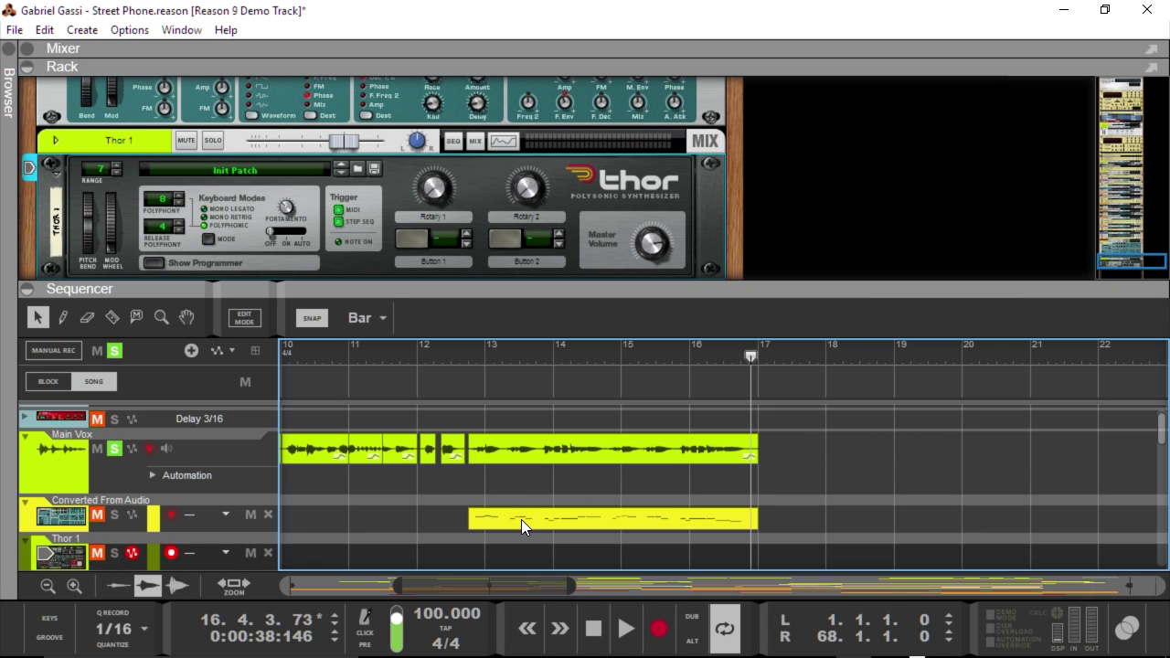
- Move the converted MIDI clip onto the Thor 1 track and solo Thor 1 instead of Main Vox
drag(521, 518, 514, 551)
click(462, 352)
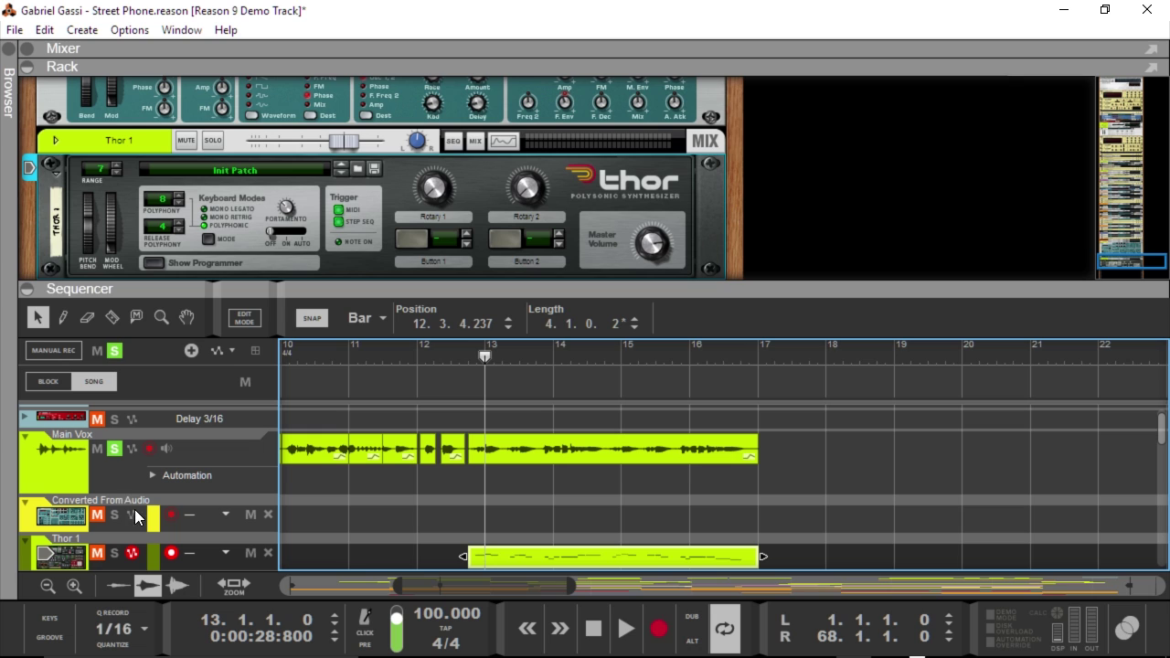
click(114, 449)
click(115, 554)
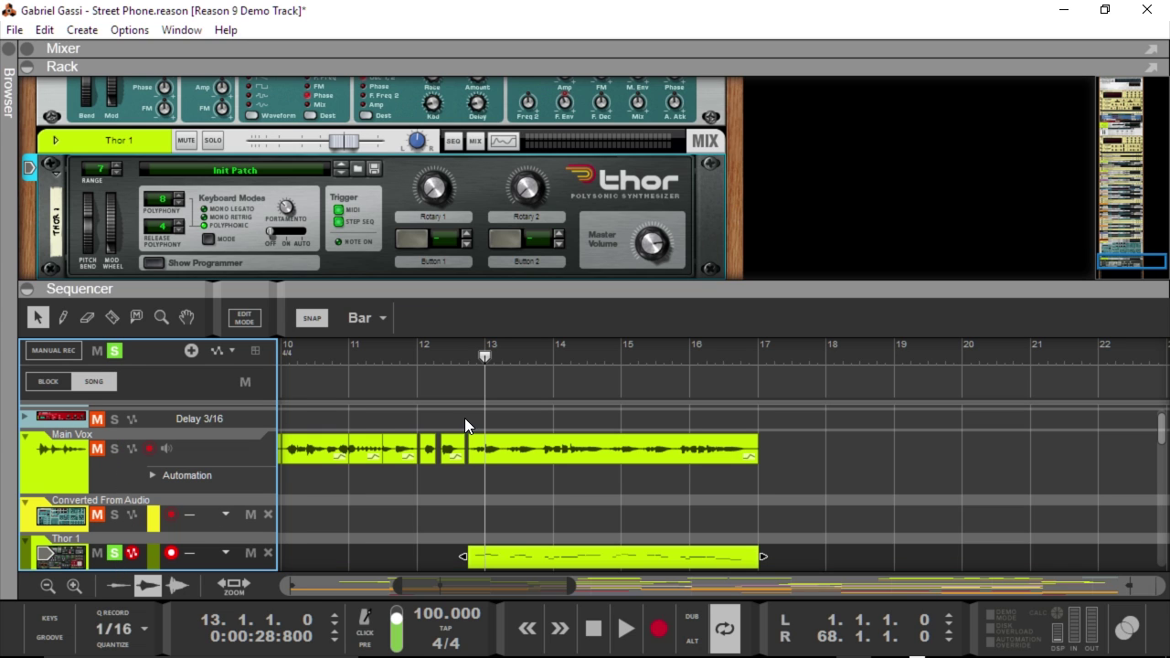
- Play from bar 12 to hear the Thor 1 part
click(461, 351)
key(space)
click(409, 350)
key(space)
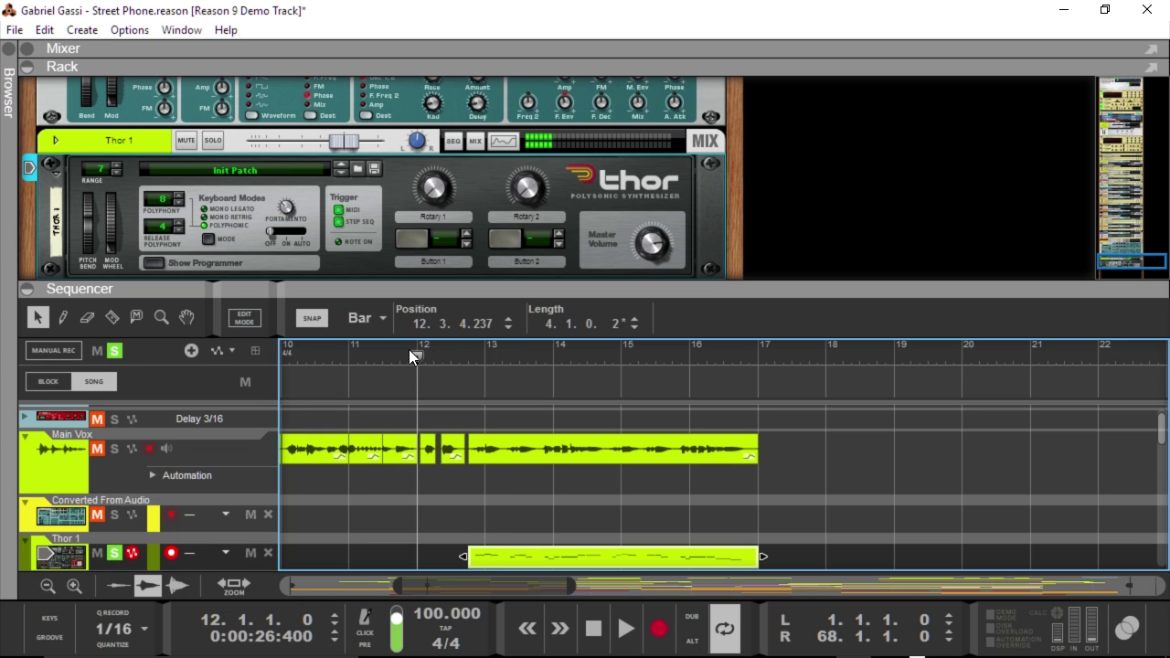
key(space)
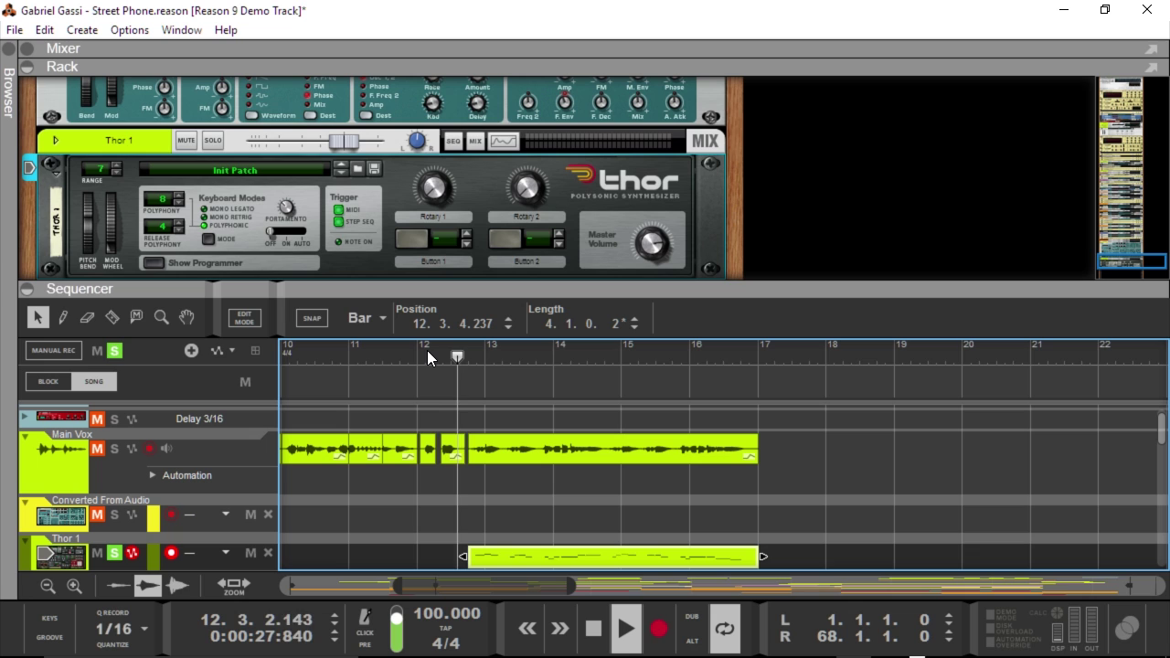
- Solo Main Vox as well, enlarge the sequencer area, and return the song position to bar 13
scroll(113, 165, down, 2)
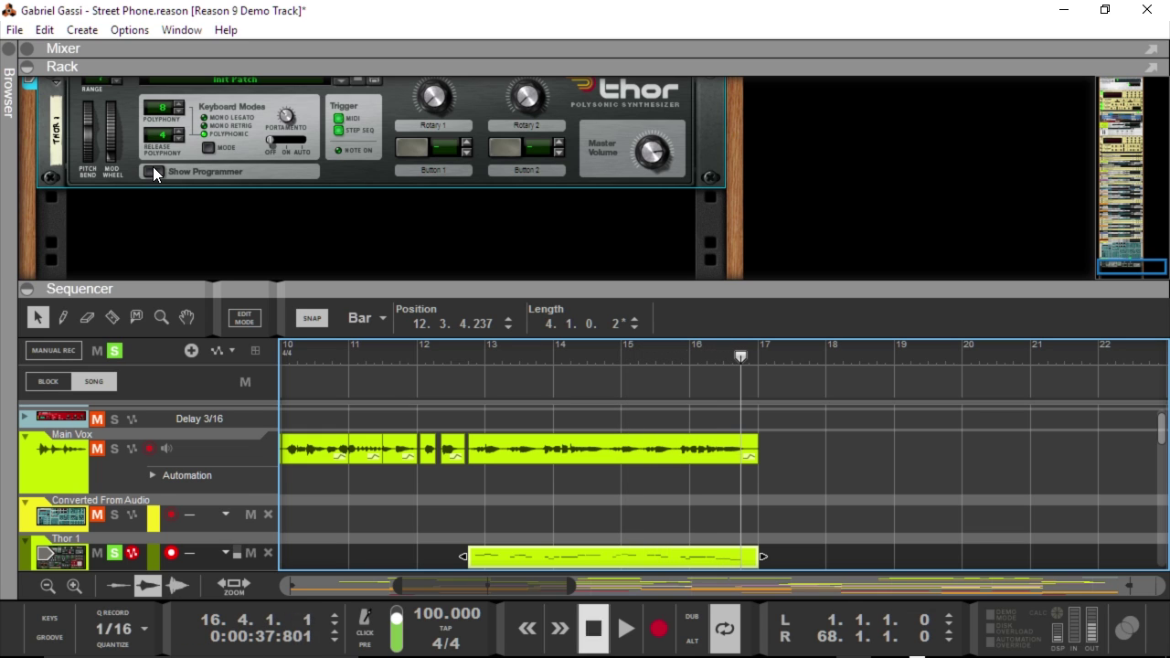
click(116, 448)
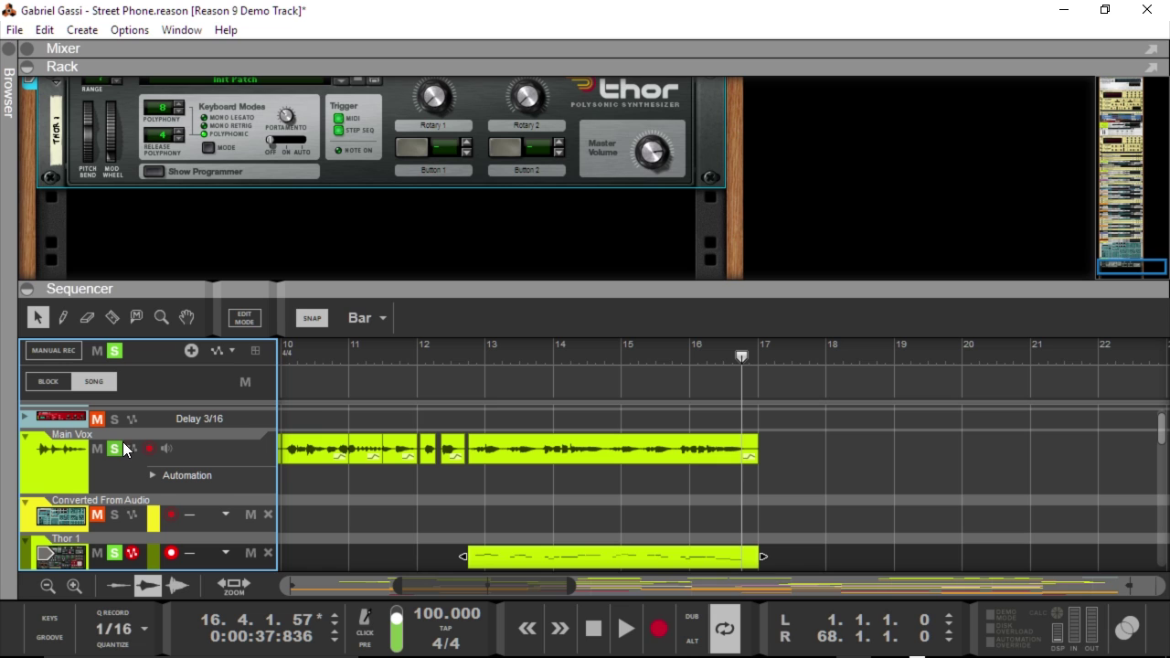
drag(492, 278, 464, 227)
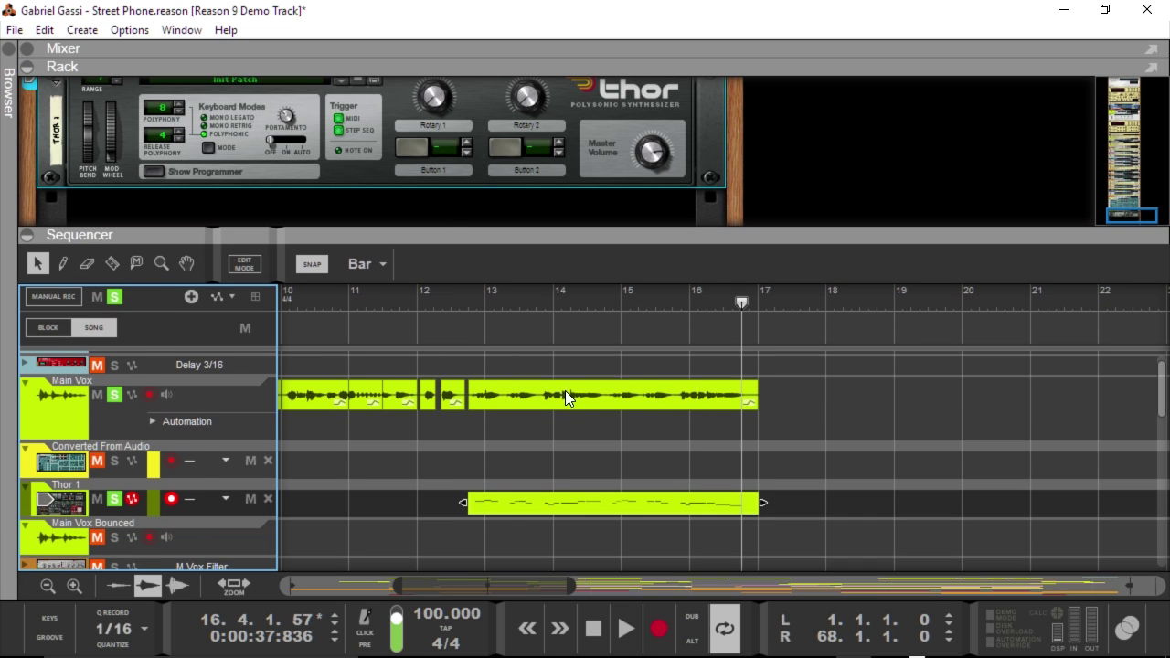
click(472, 307)
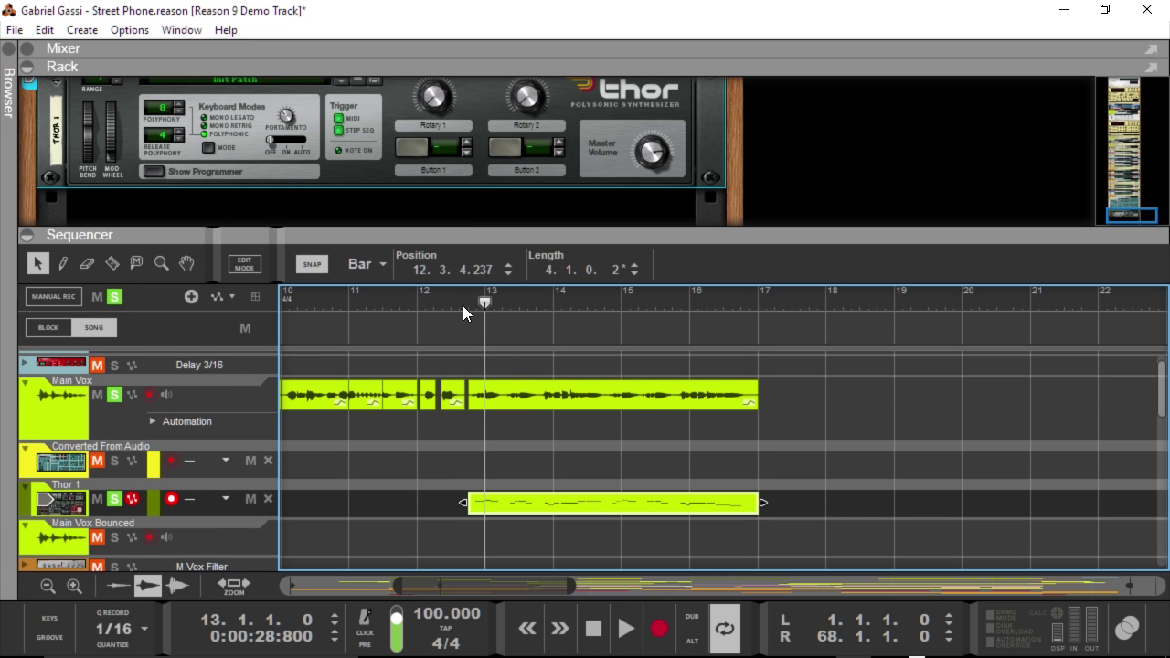
double_click(543, 506)
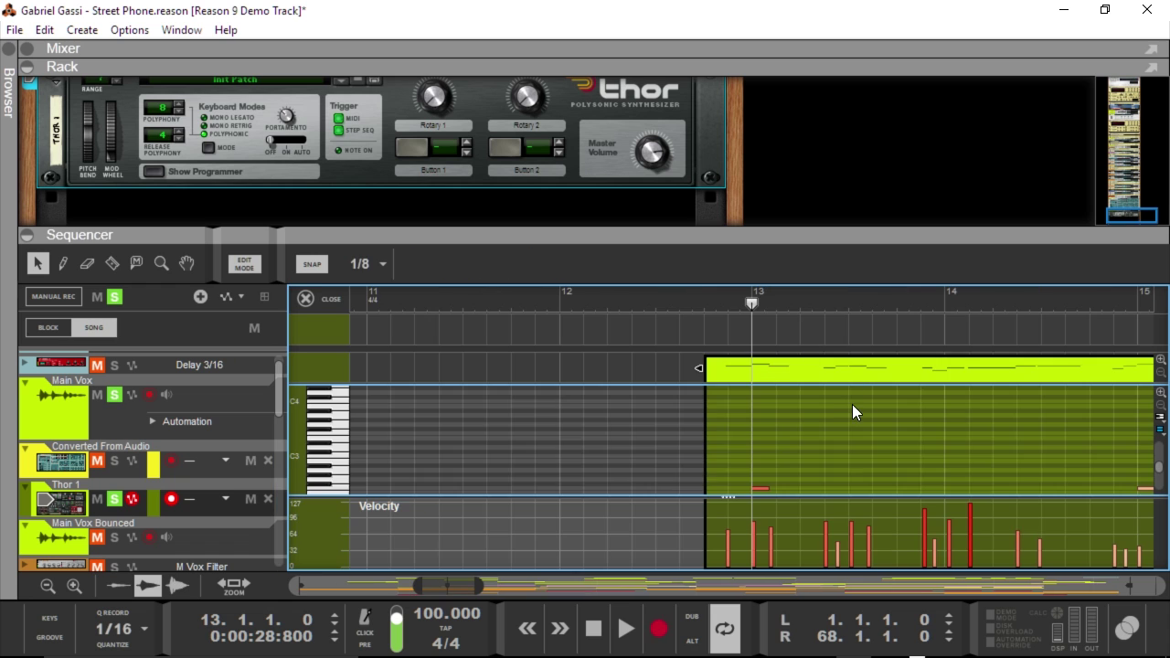
click(951, 455)
scroll(975, 462, up, 3)
drag(729, 229, 704, 124)
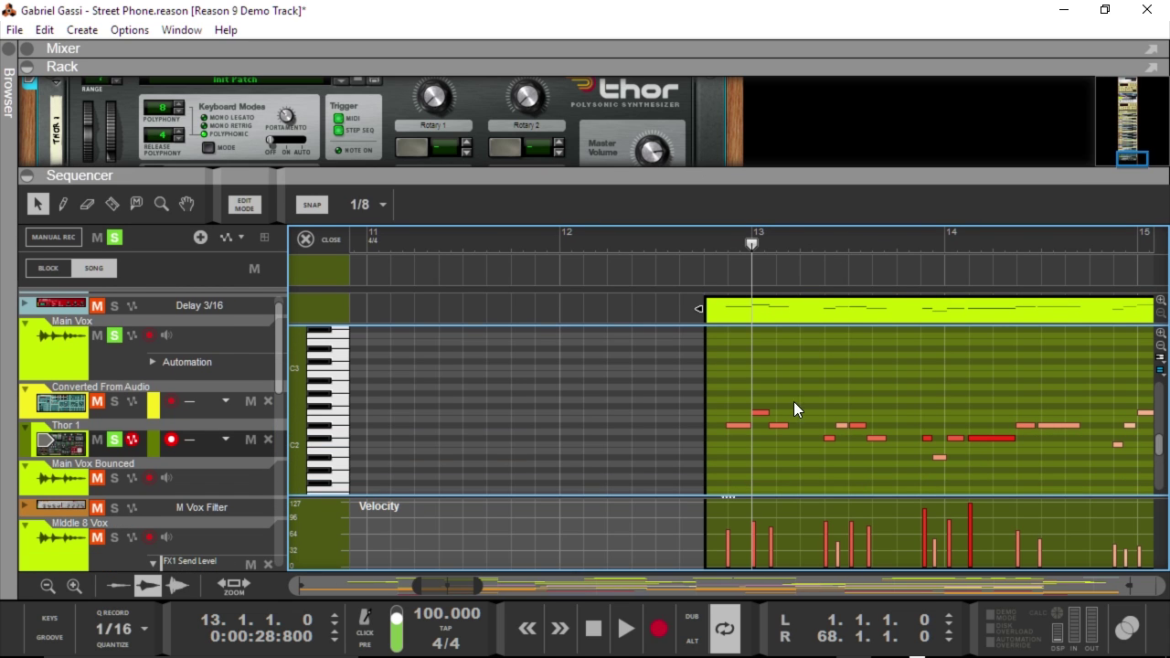
click(675, 245)
key(space)
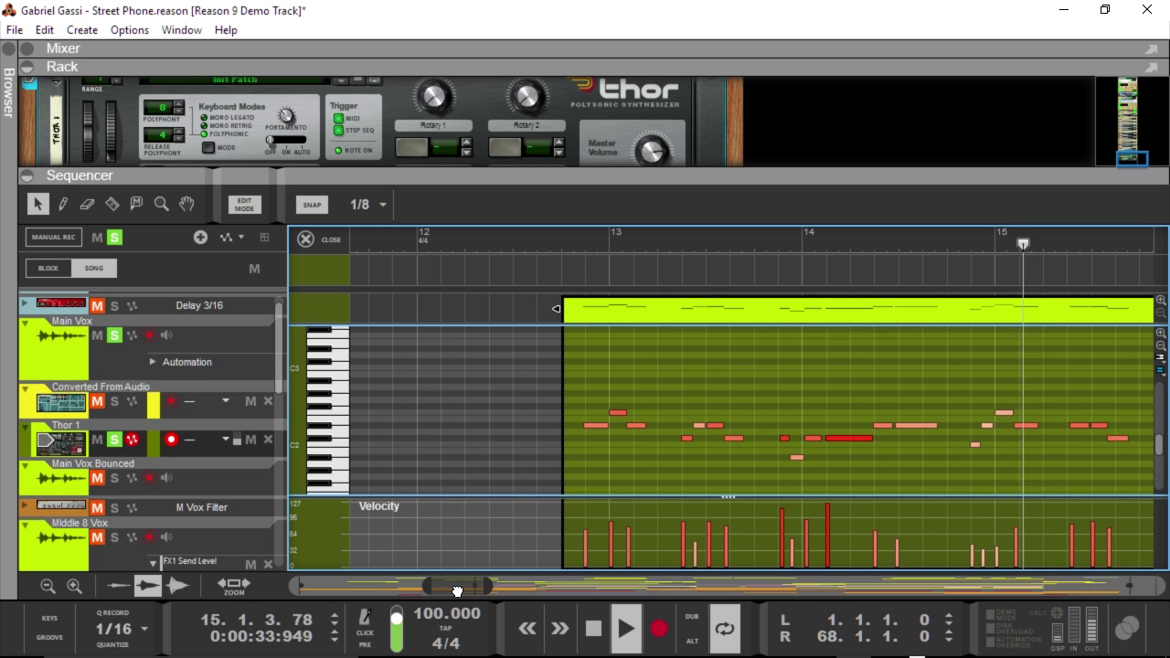
drag(493, 586, 535, 586)
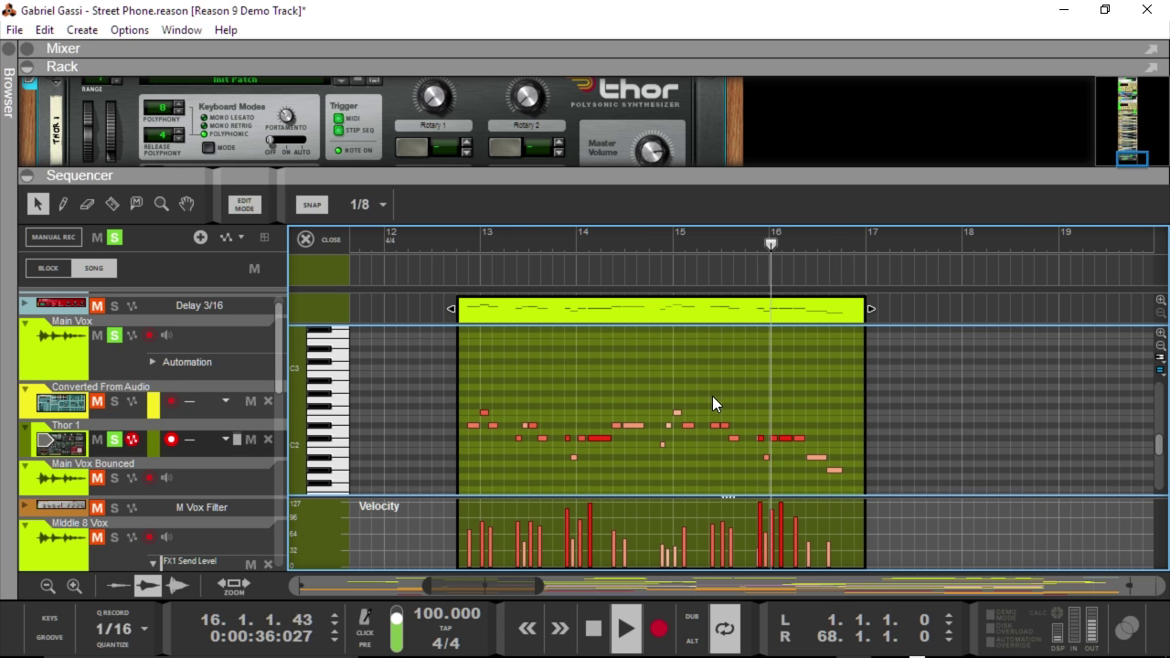
scroll(713, 393, down, 3)
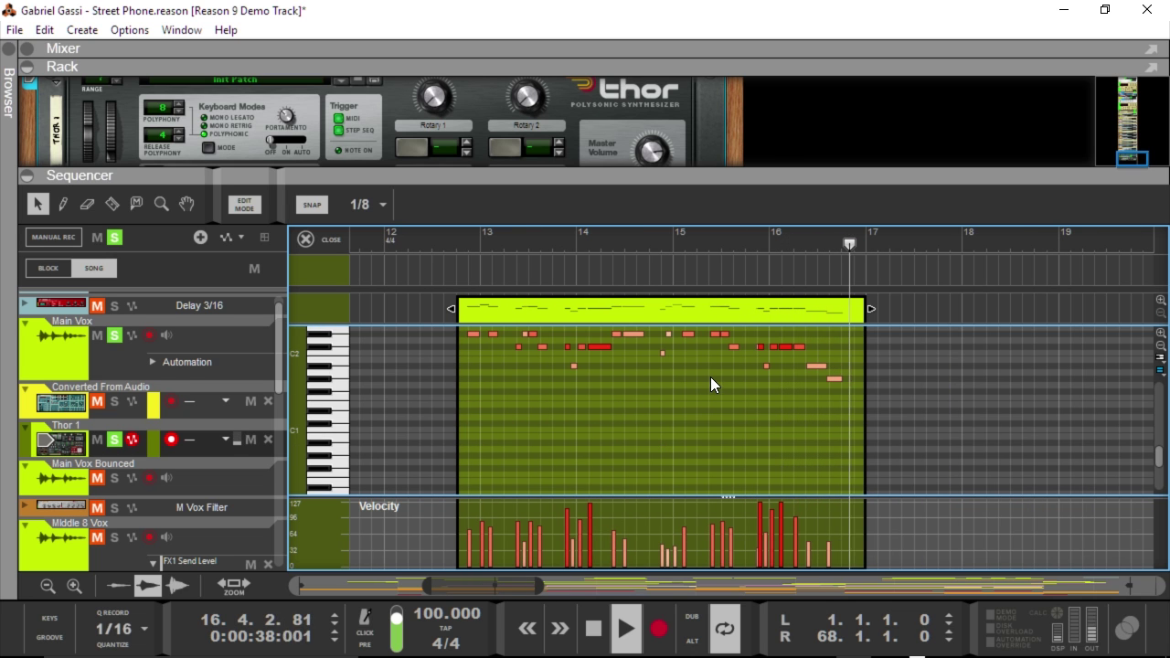
key(space)
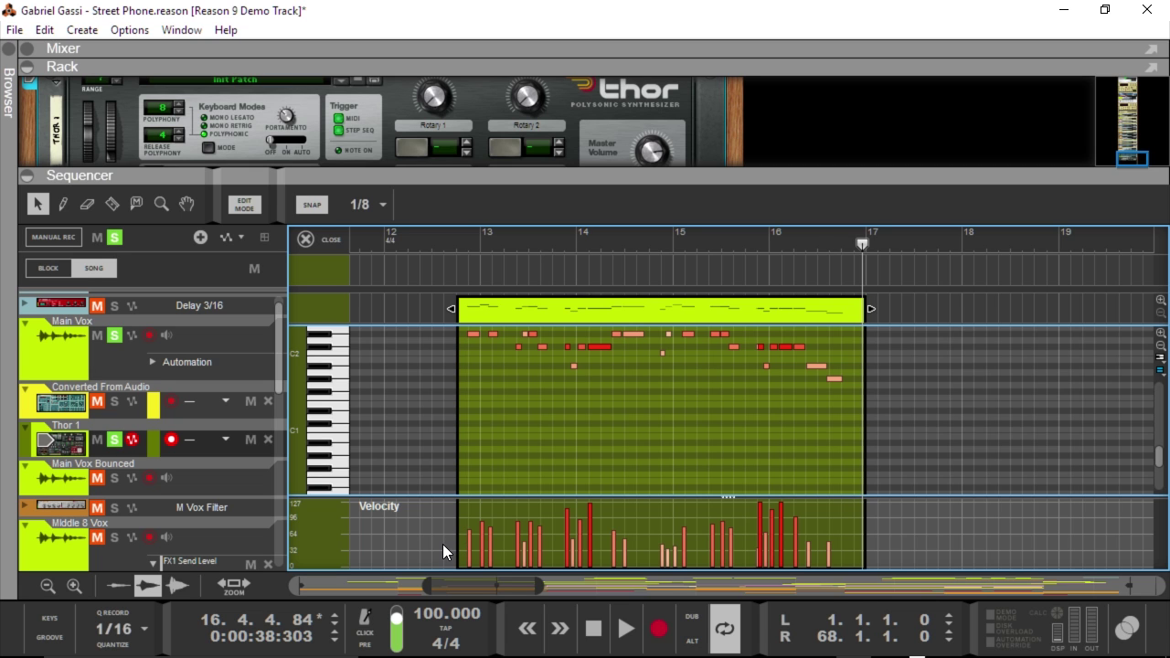
drag(444, 547, 961, 528)
click(854, 525)
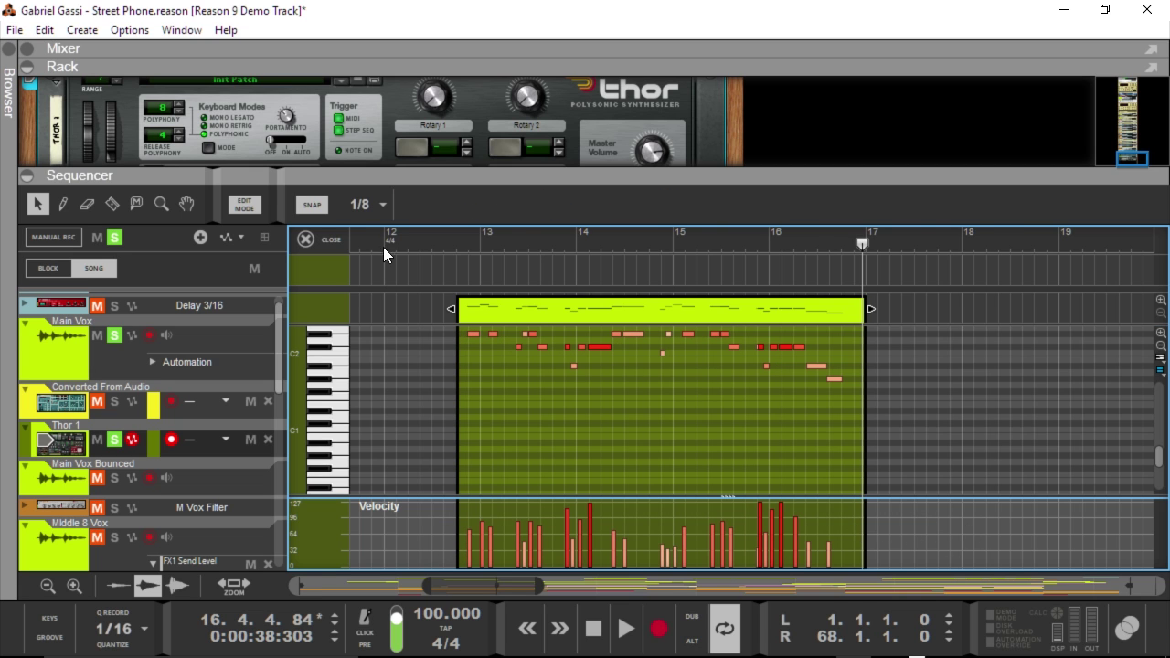
click(327, 234)
- Resize the rack panel divider and play the whole song from bar 1
drag(407, 174, 407, 274)
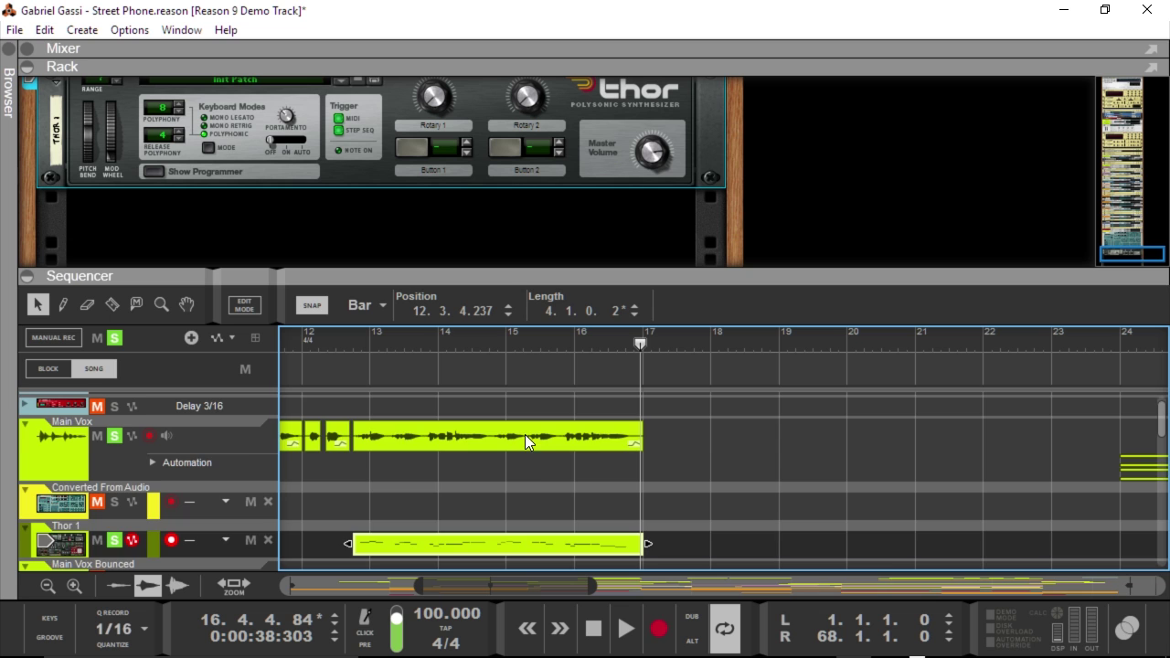
scroll(556, 457, down, 2)
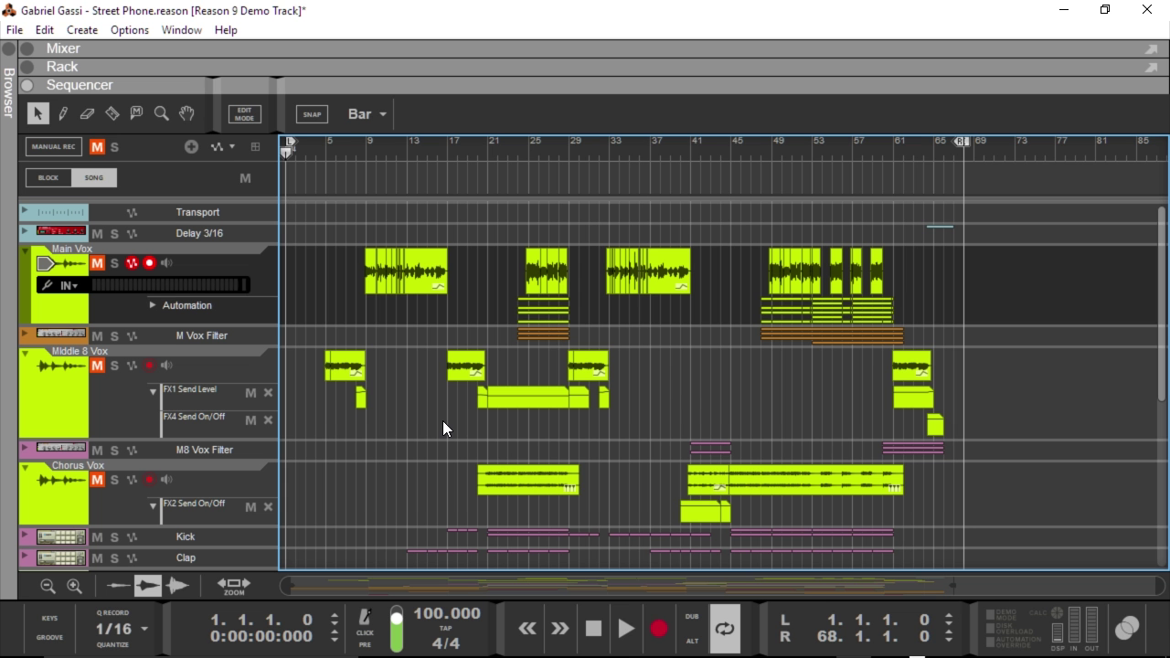
key(space)
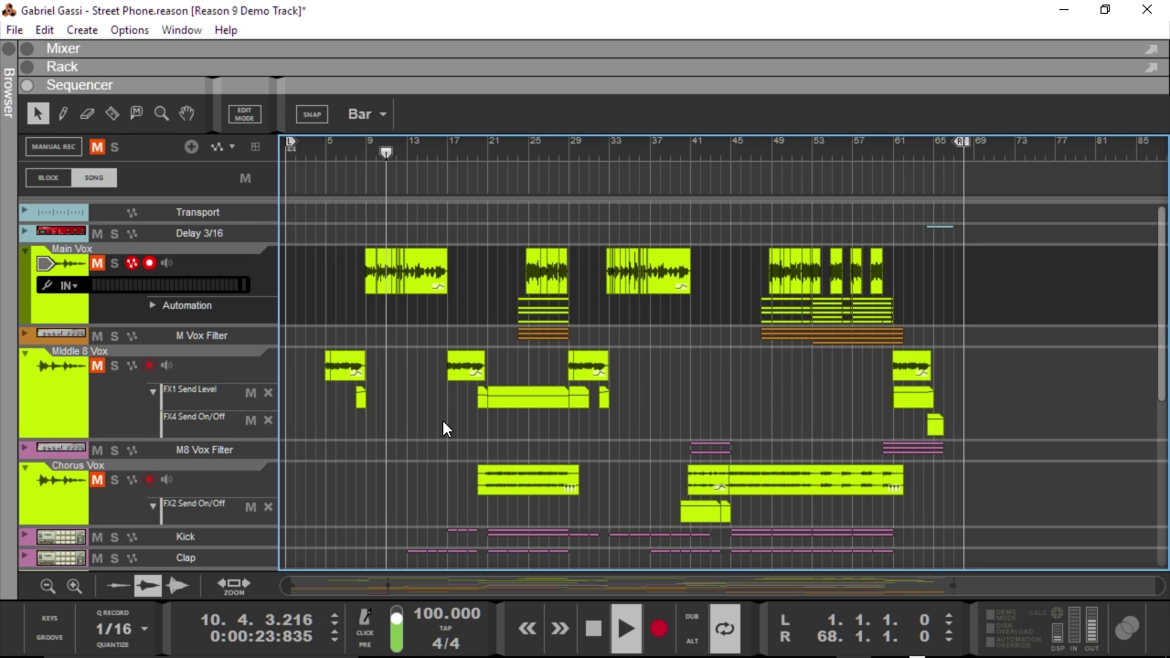
double_click(439, 274)
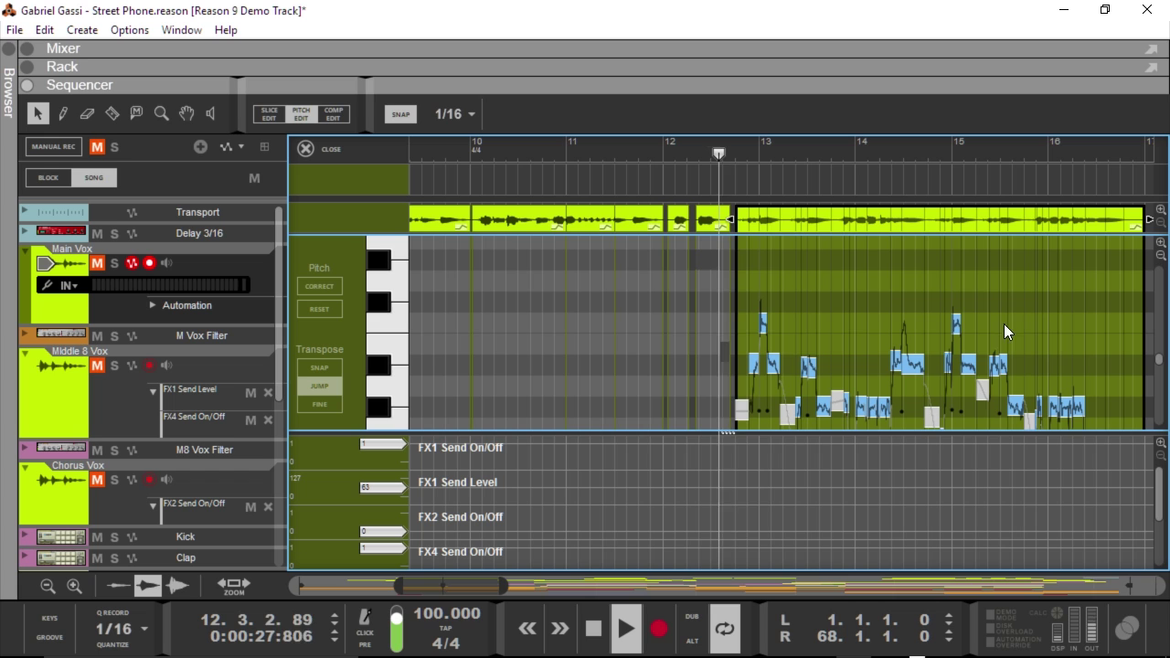
scroll(868, 292, down, 3)
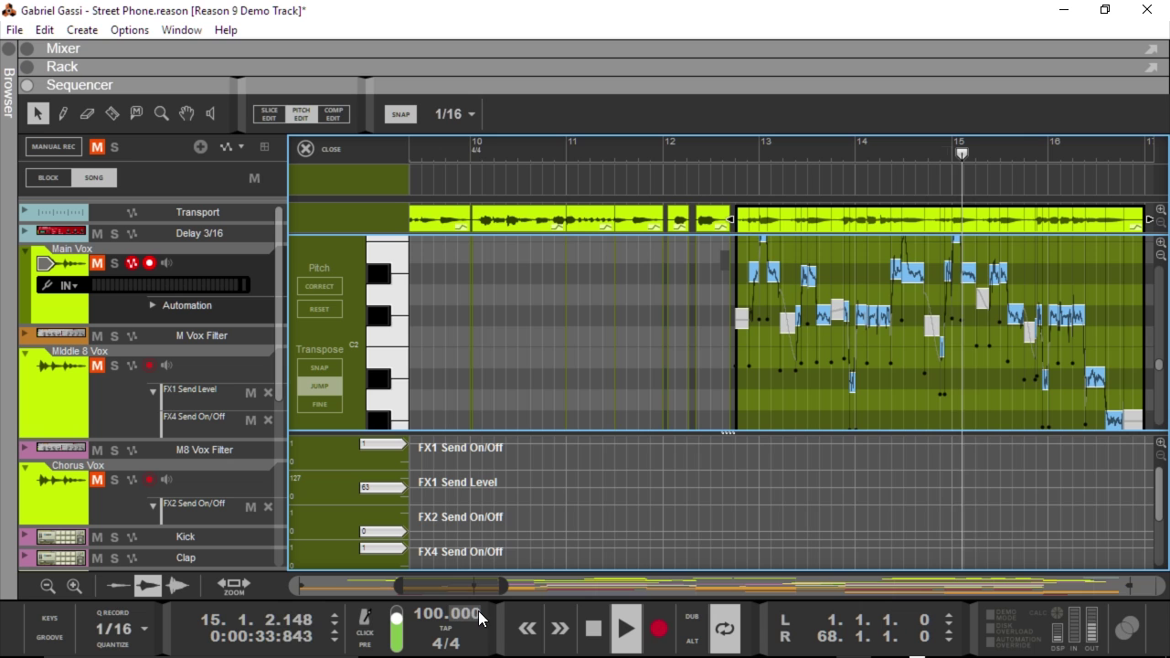
drag(462, 586, 487, 586)
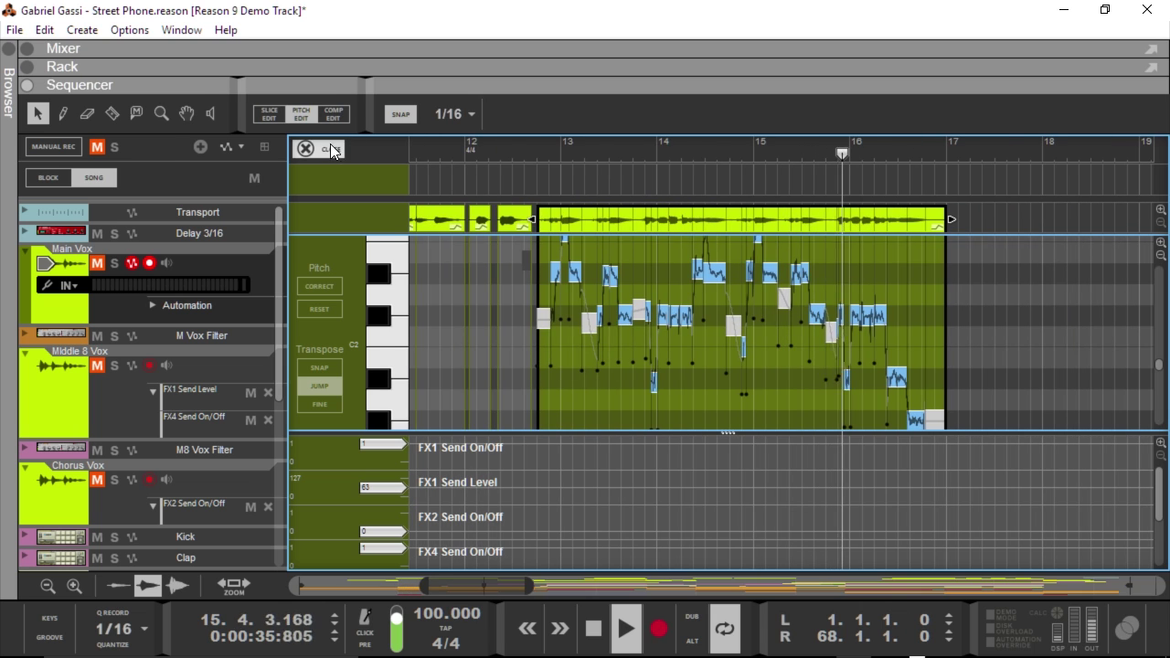
click(330, 151)
click(466, 302)
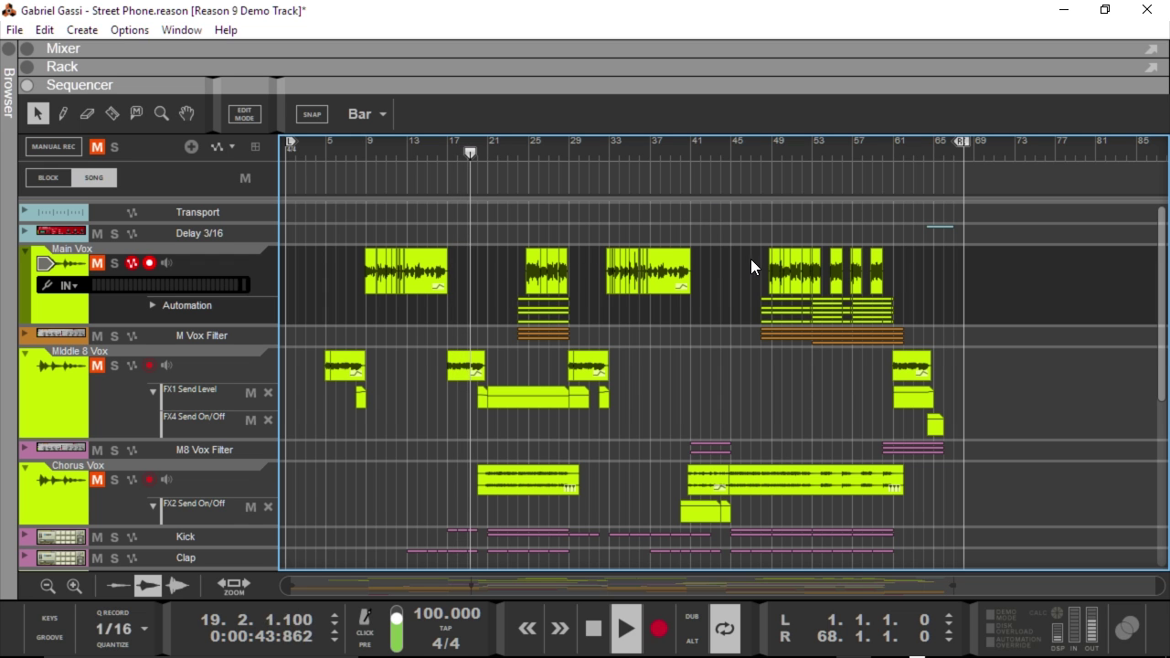
scroll(751, 258, down, 5)
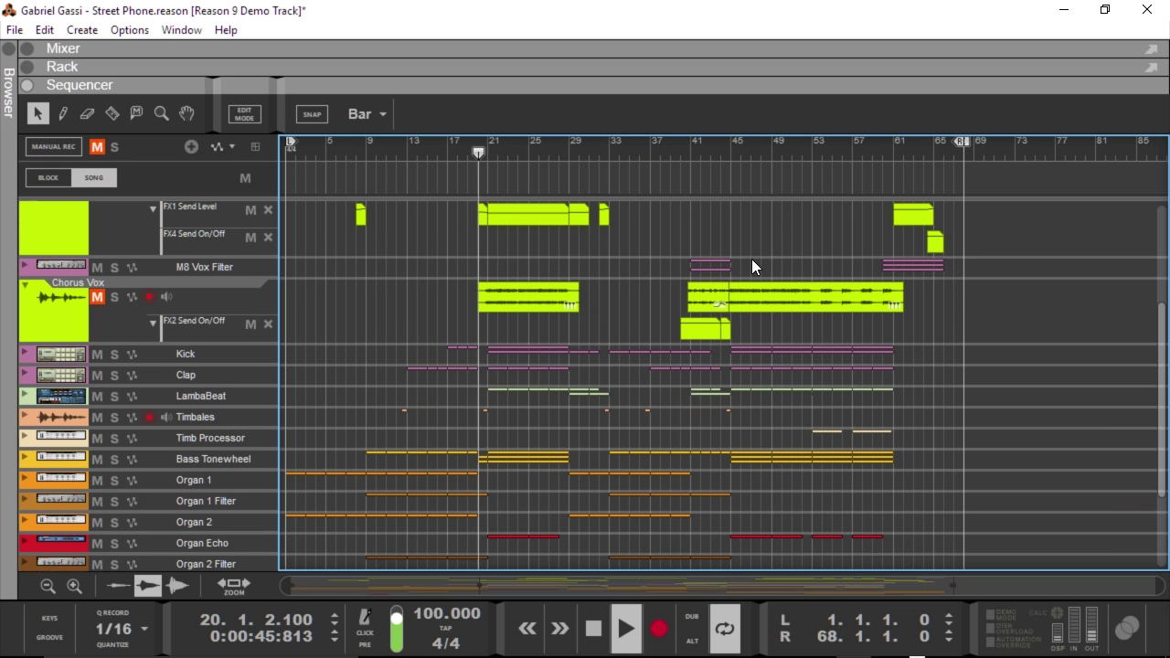